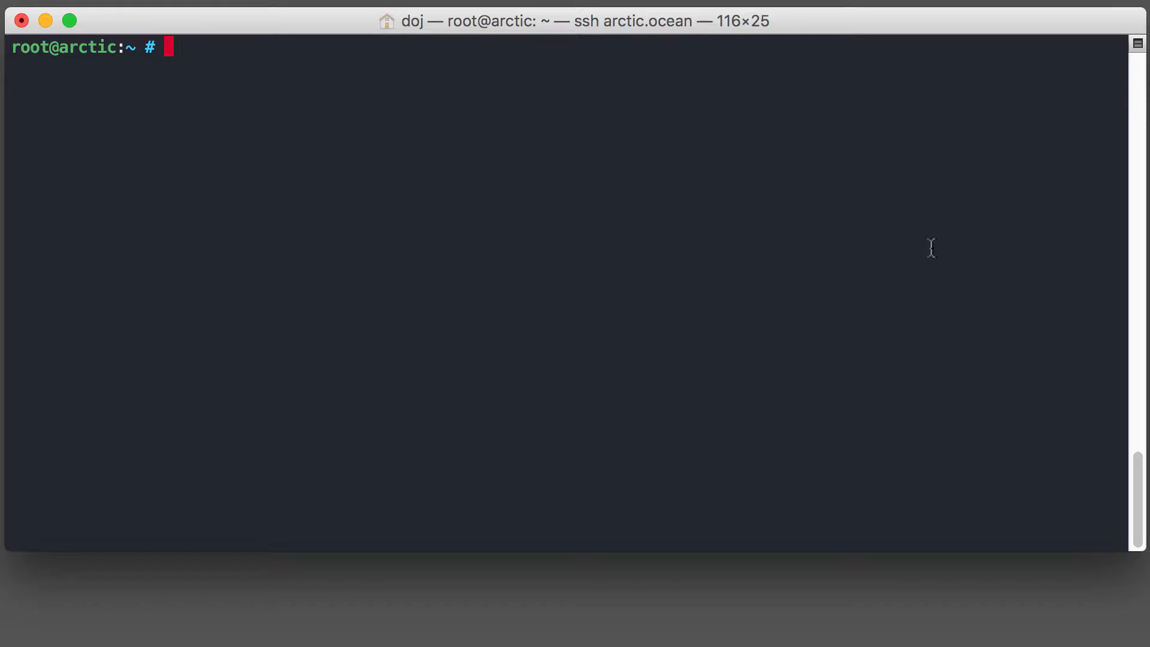
type("ap")
type("t-get install ")
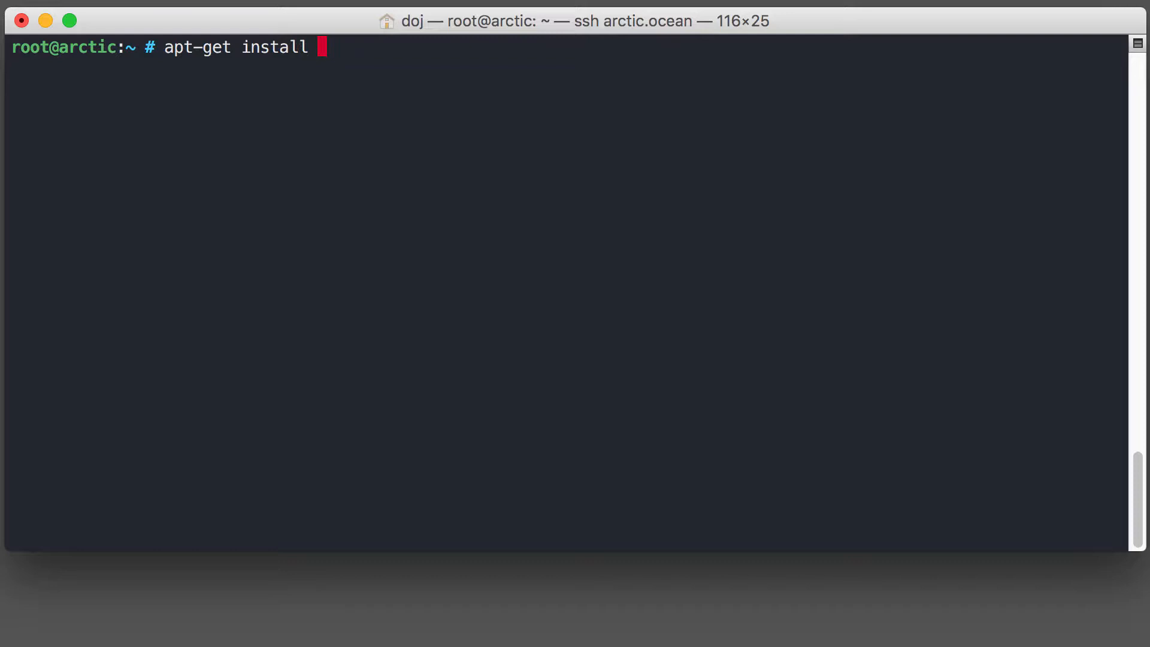
type("udisks")
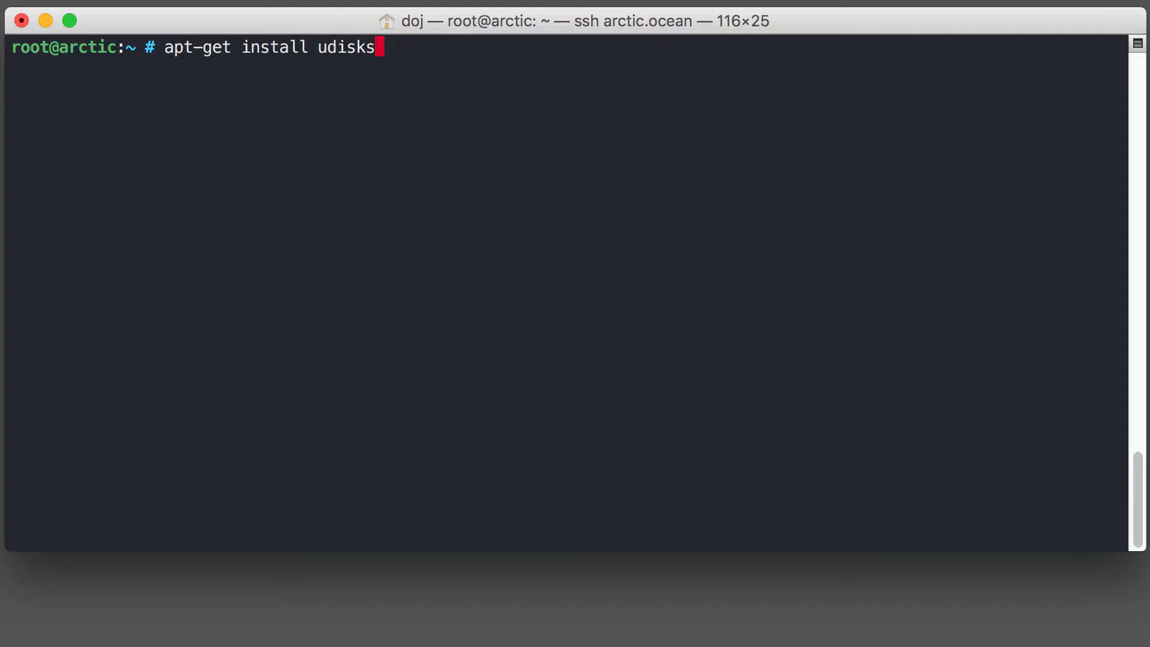
Abandon the half-typed package install command, clearing the line.
key("BackSpace")
key("BackSpace")
key("BackSpace")
key("BackSpace")
key("BackSpace")
key("BackSpace")
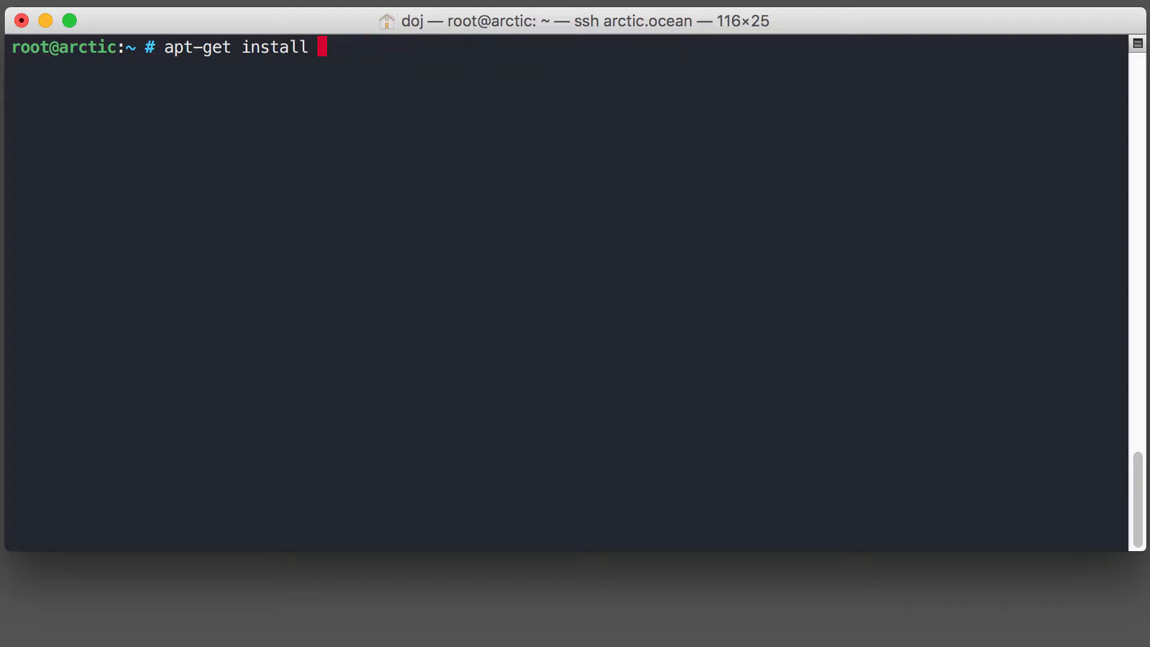
type("exfat-fuse")
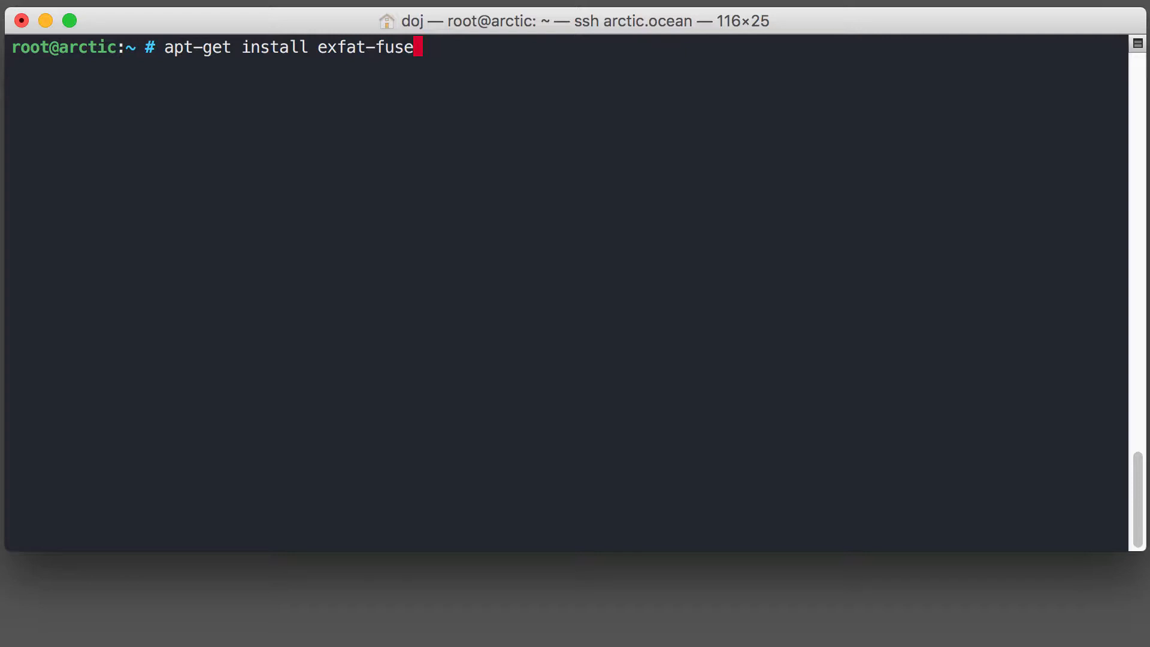
key("BackSpace")
key("BackSpace")
key("BackSpace")
key("BackSpace")
type("utils")
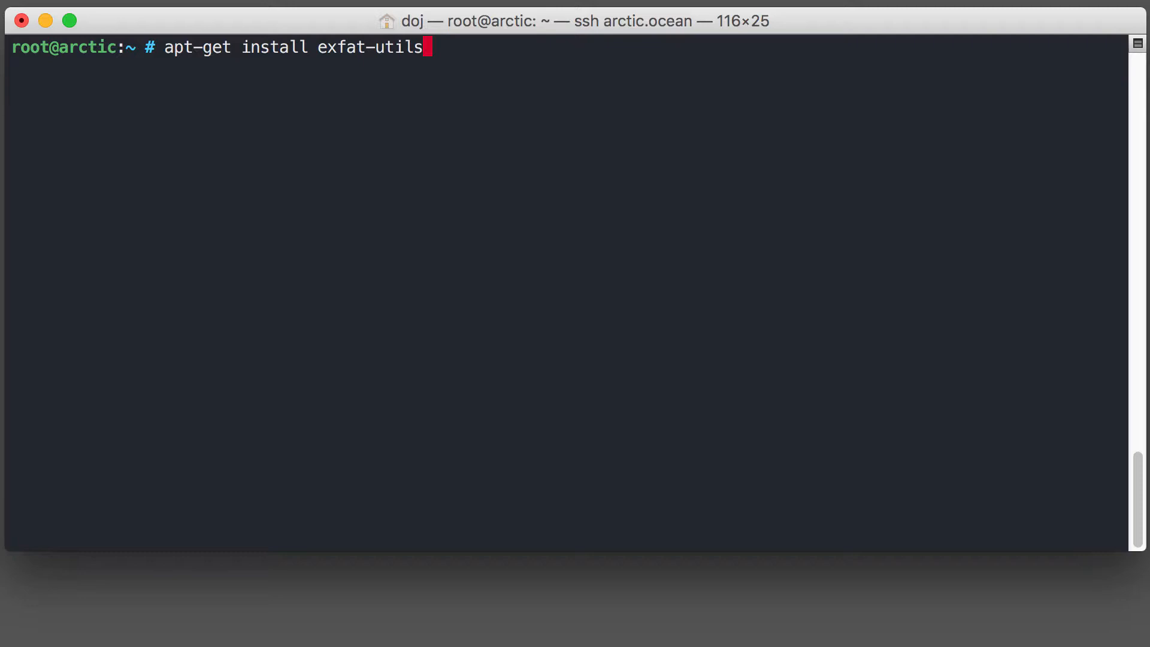
key("BackSpace")
key("ctrl+u")
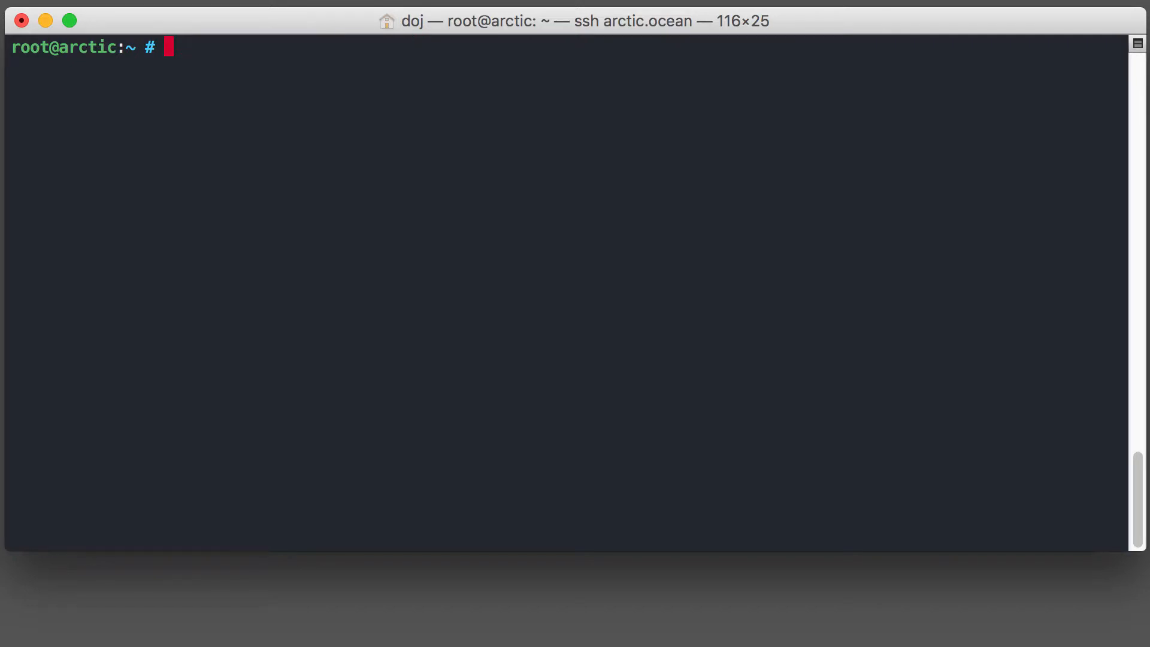
type("pa")
type("rted -l")
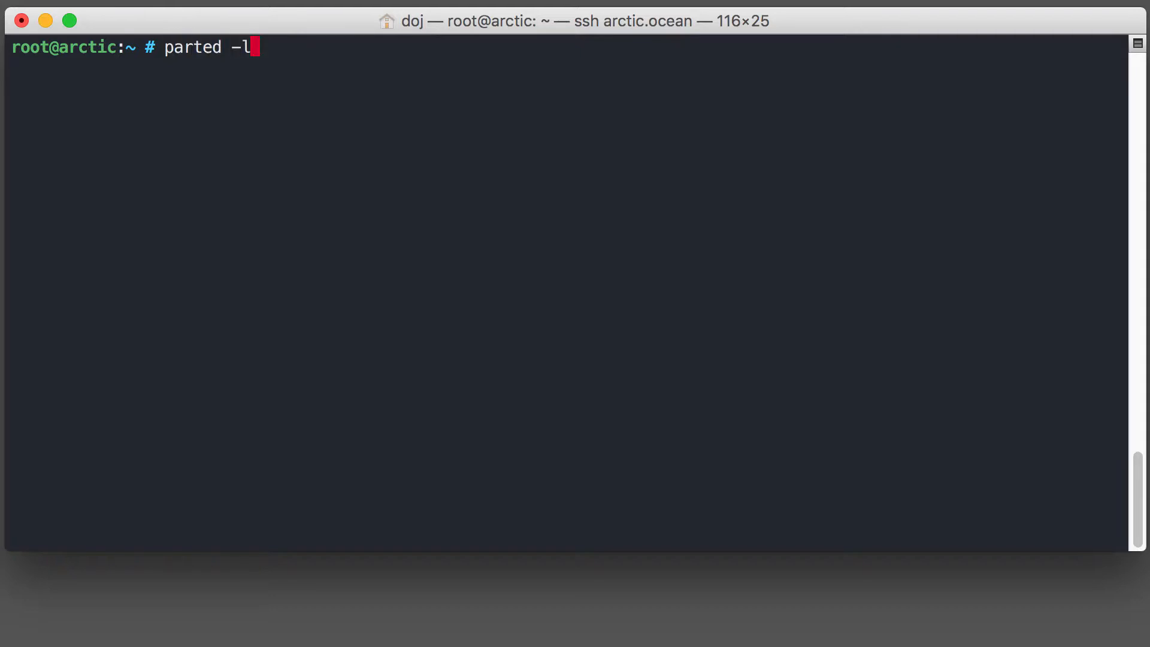
List all disks with parted -l and highlight the USB disk /dev/sda.
key("Return")
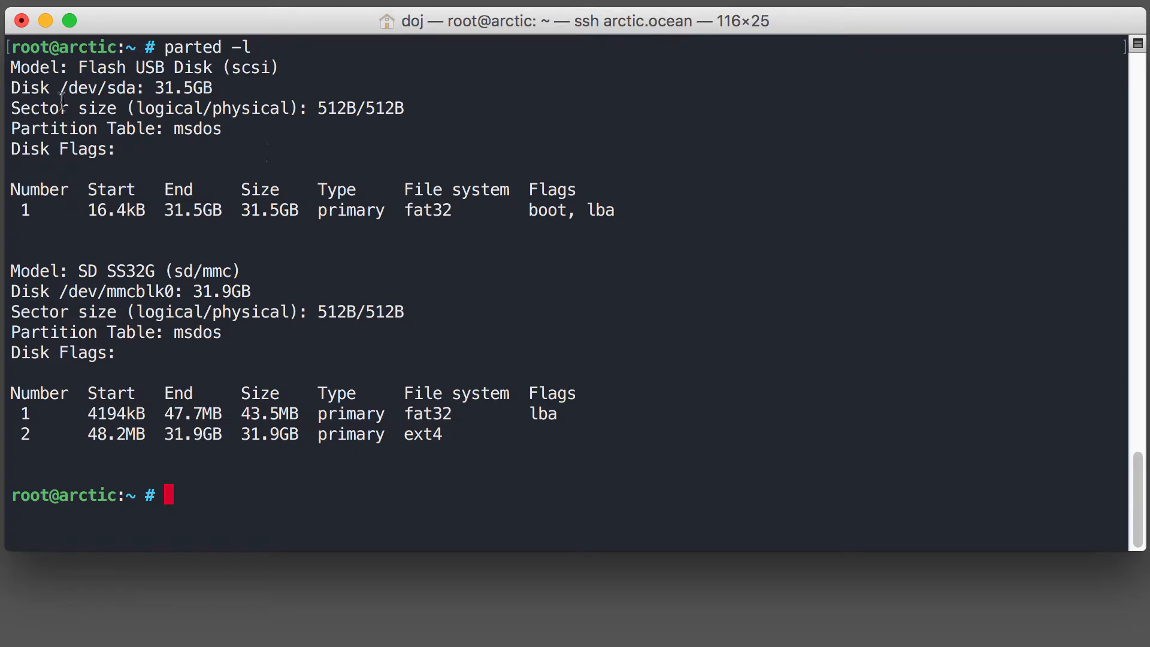
left_click_drag(59, 87, 135, 87)
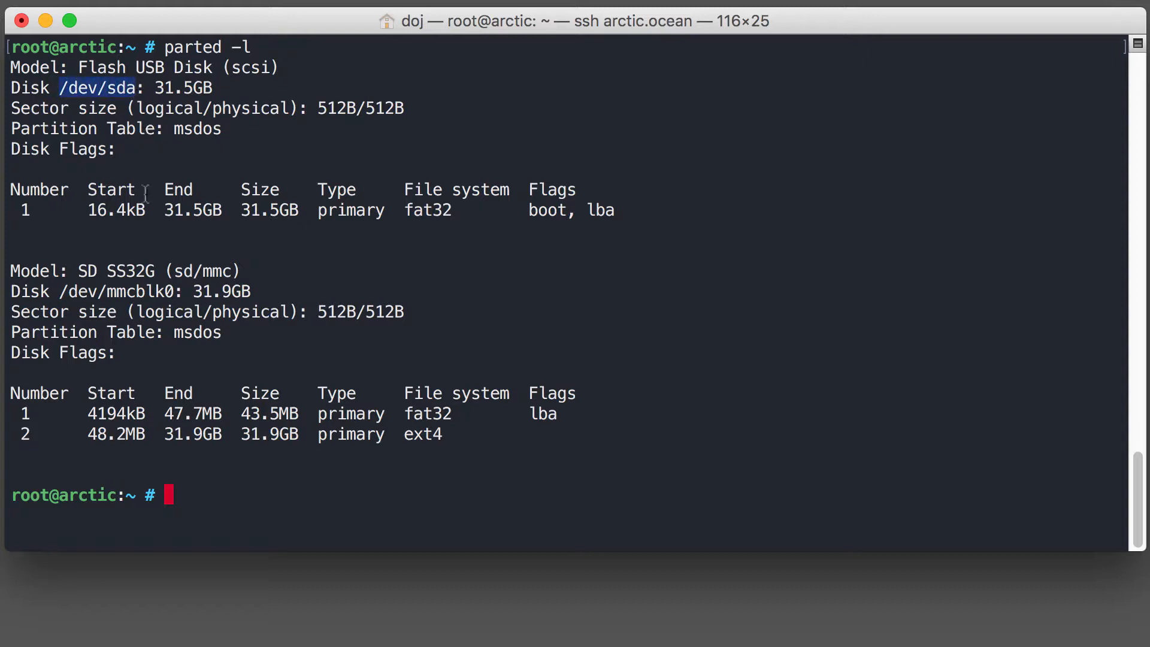
type("fsi")
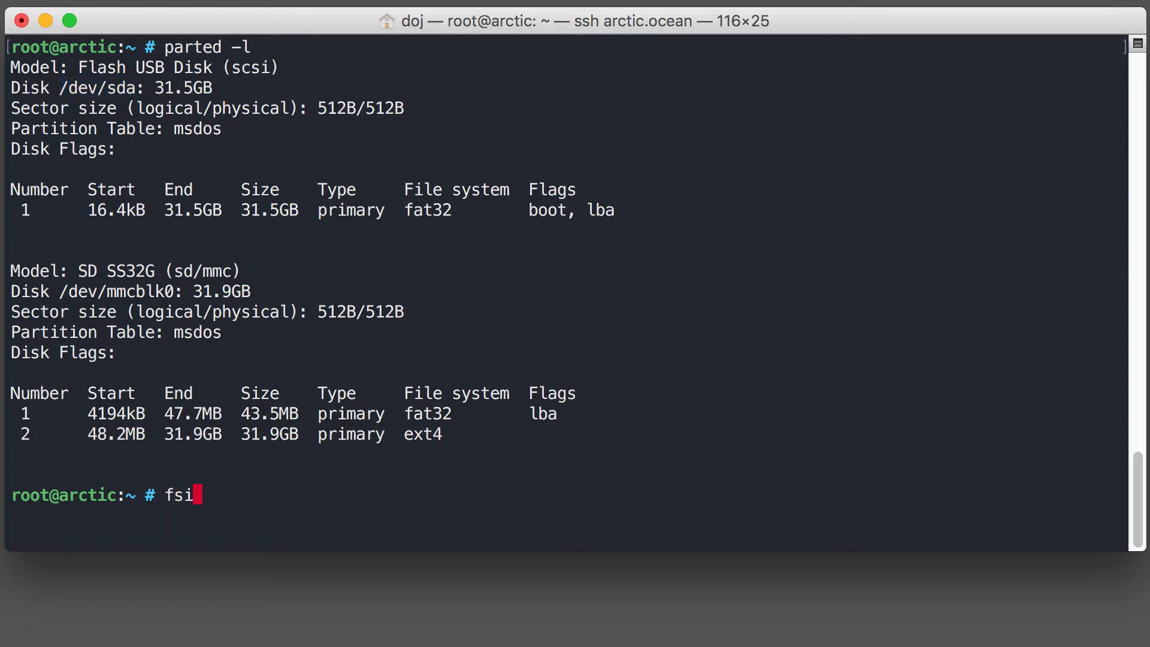
Start fdisk on /dev/sda and print its table, highlighting the FAT32 partition line.
key("BackSpace")
key("BackSpace")
type("disk /")
type("dev/sda")
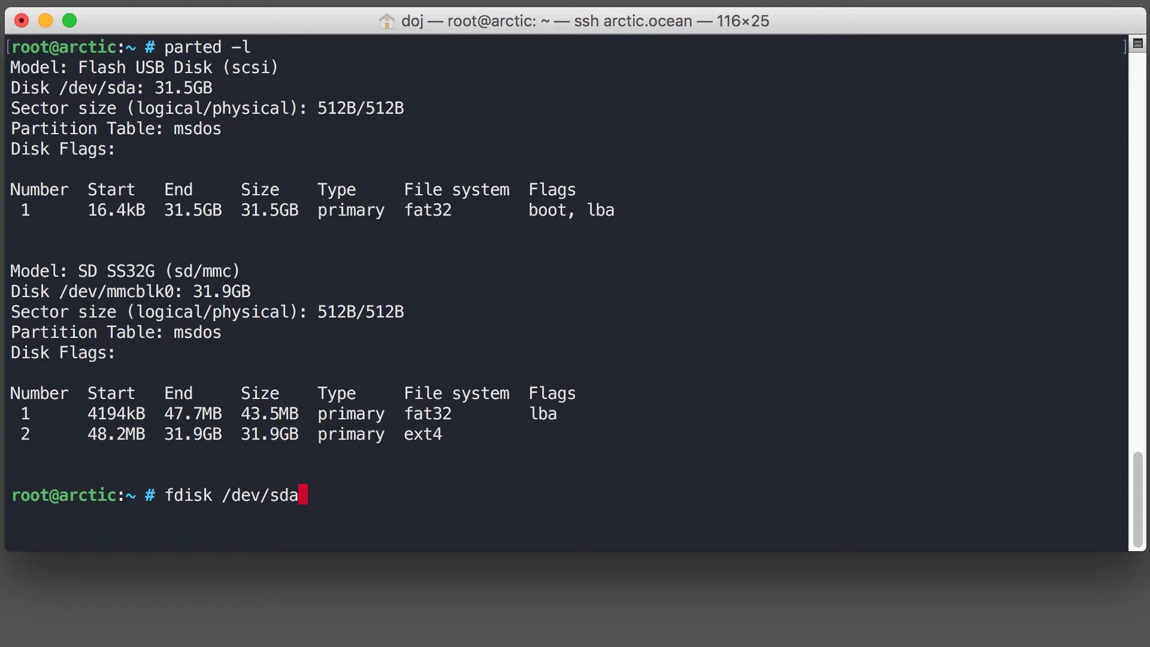
key("Return")
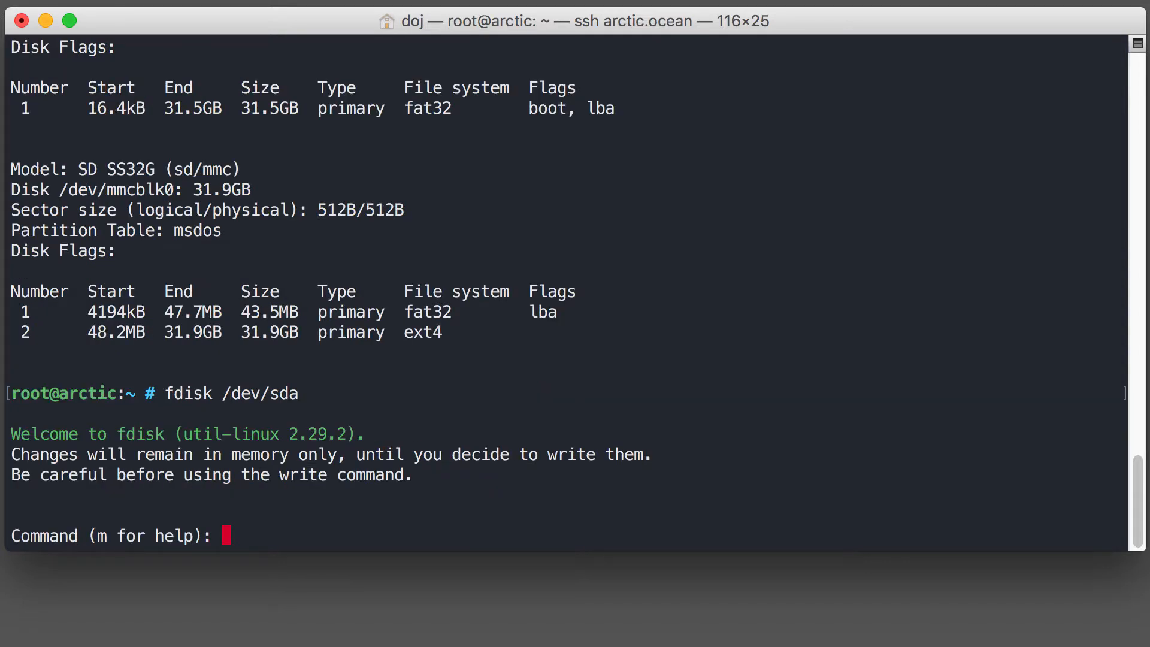
type("p")
key("Return")
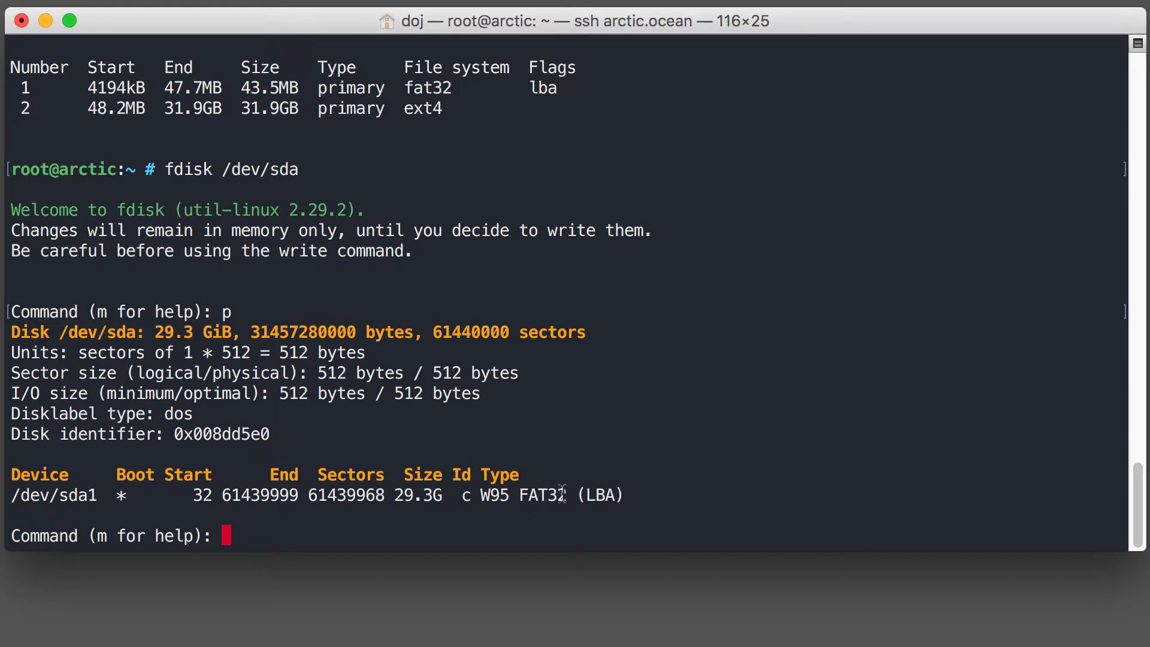
mouse_move(567, 494)
left_mouse_down()
mouse_move(161, 475)
mouse_move(193, 494)
left_mouse_up()
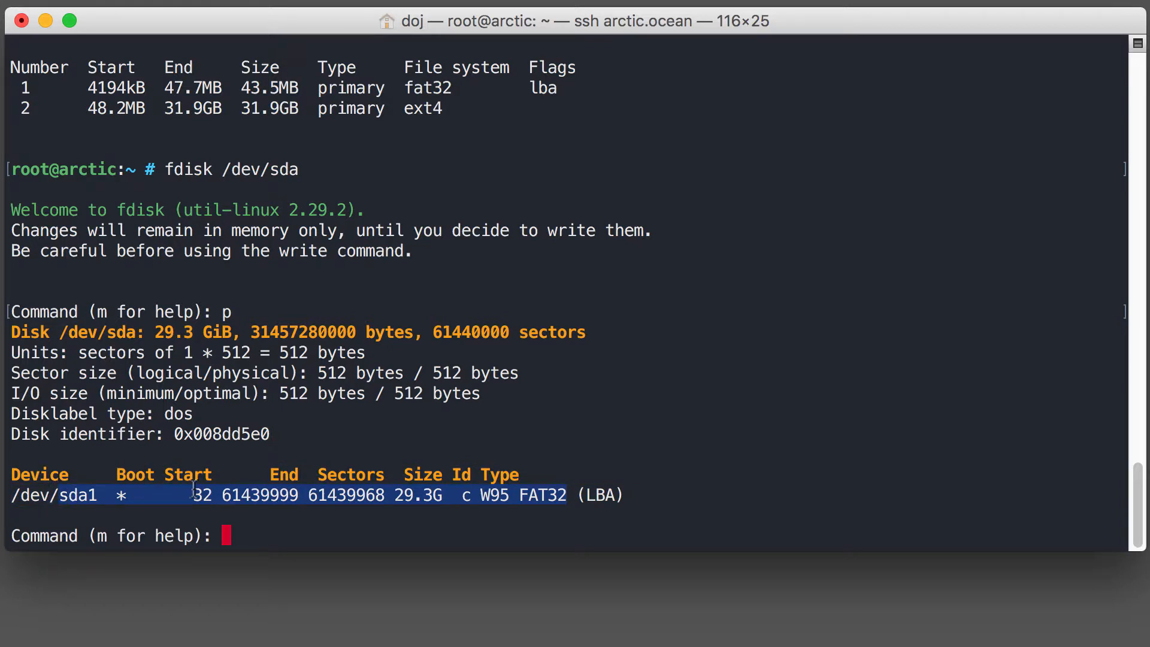
type("d")
Delete partition 1, recheck the table, and write the empty table to disk.
key("Return")
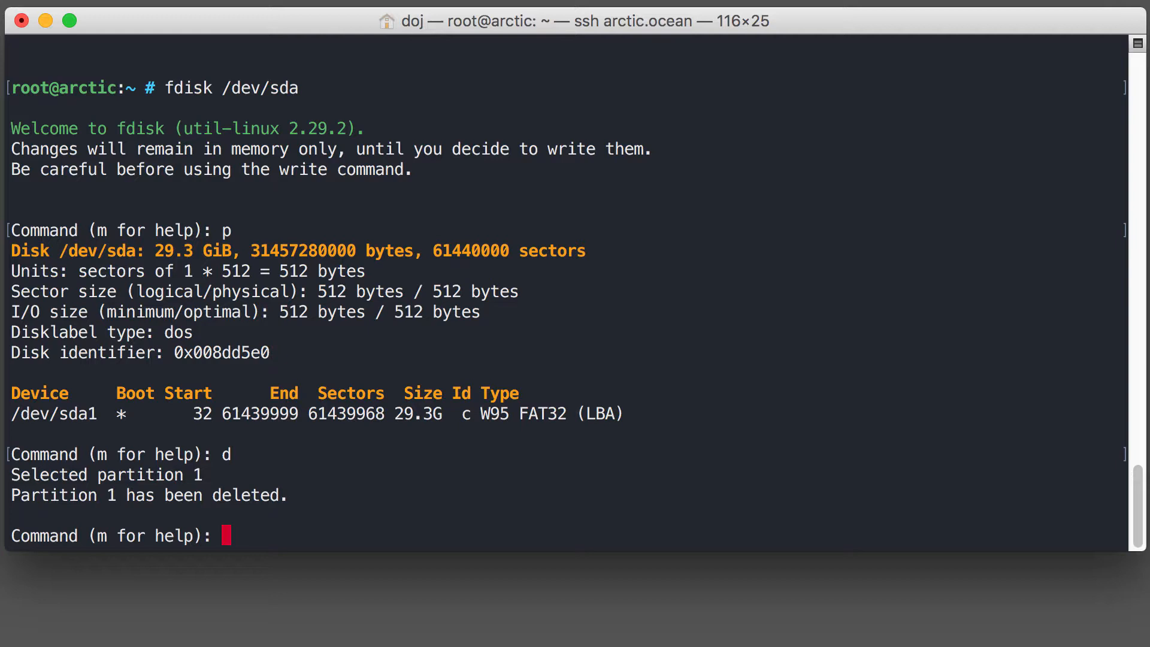
type("p")
key("Return")
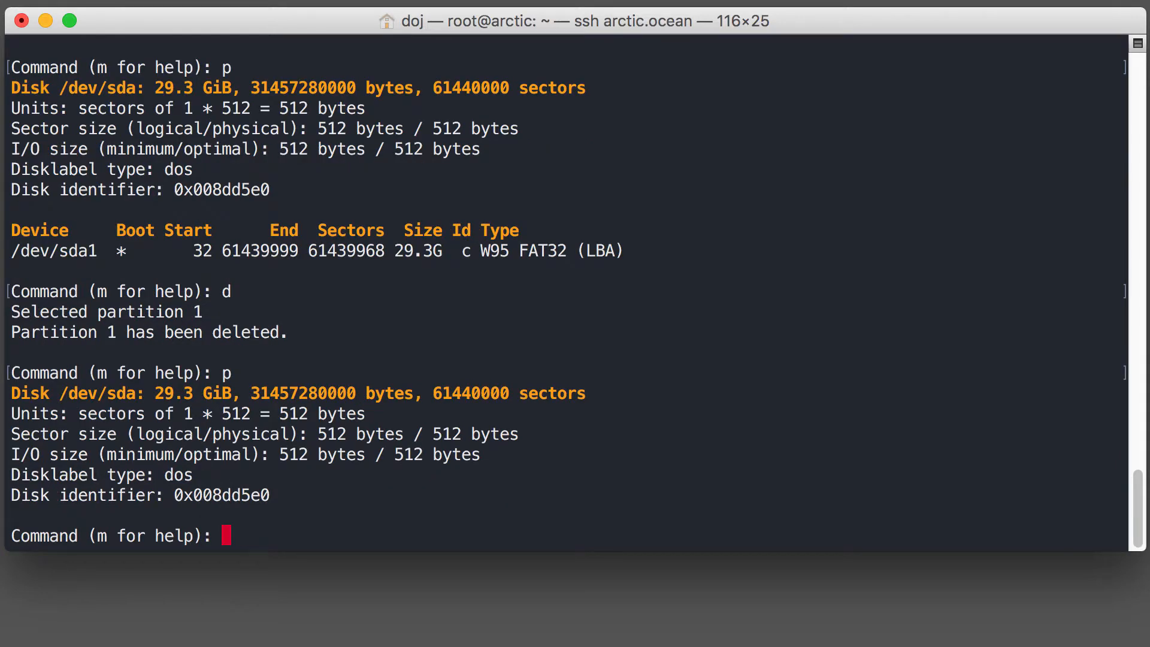
type("w")
key("Return")
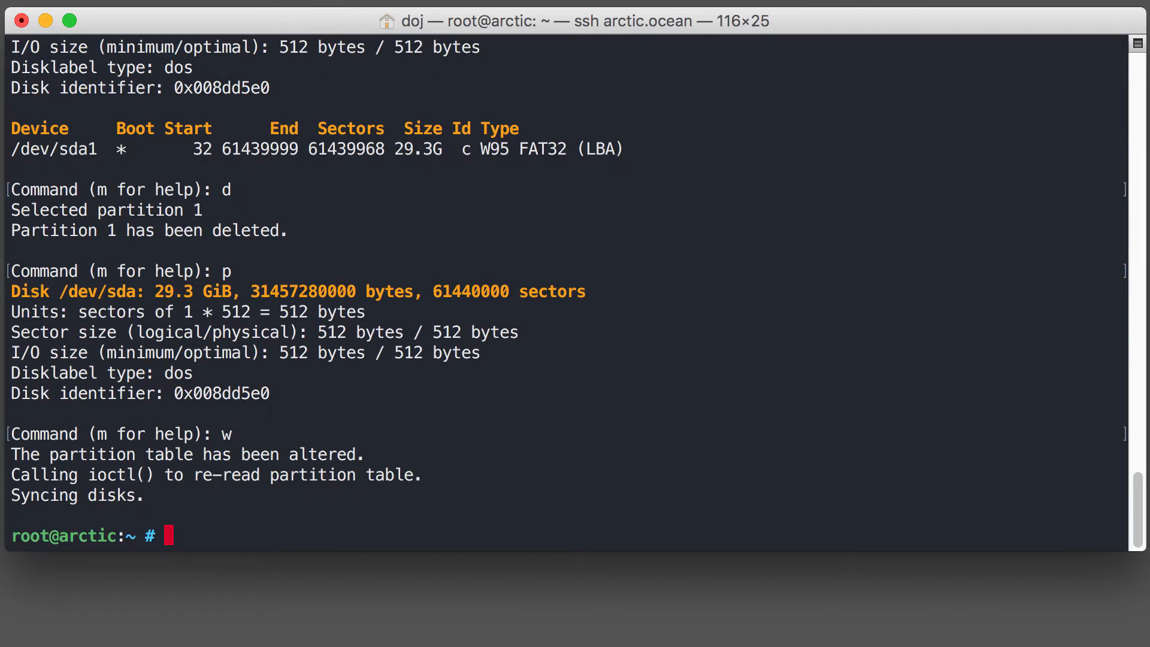
type("parted")
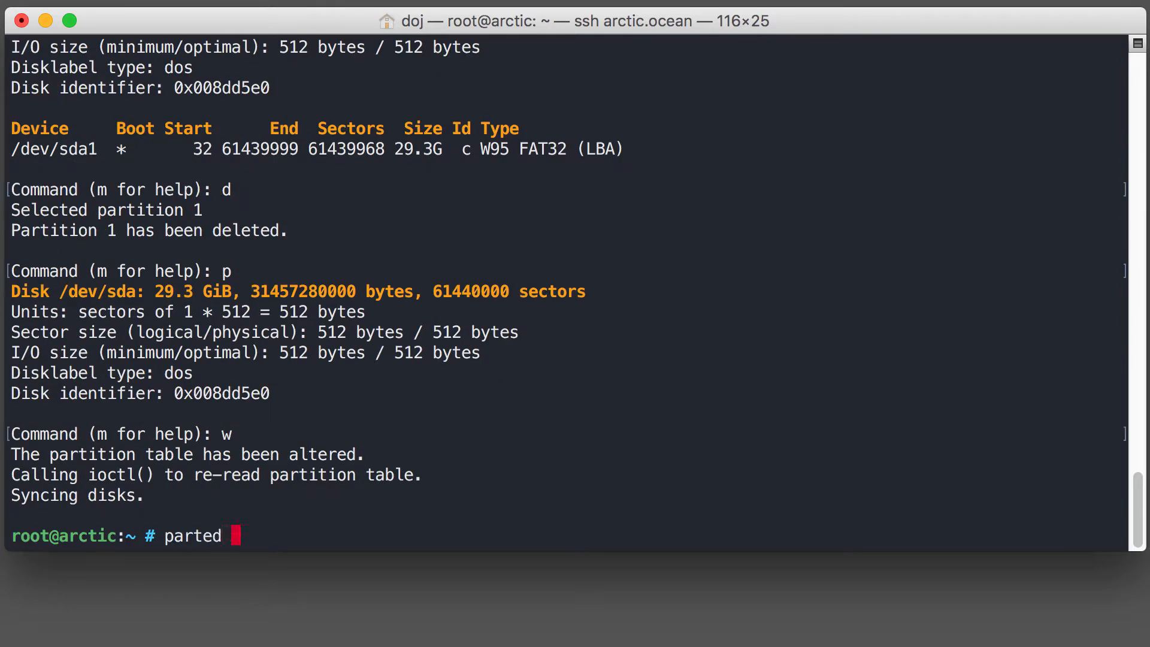
type(" -l")
Rerun parted -l and highlight /dev/sda, now showing no partitions.
key("Return")
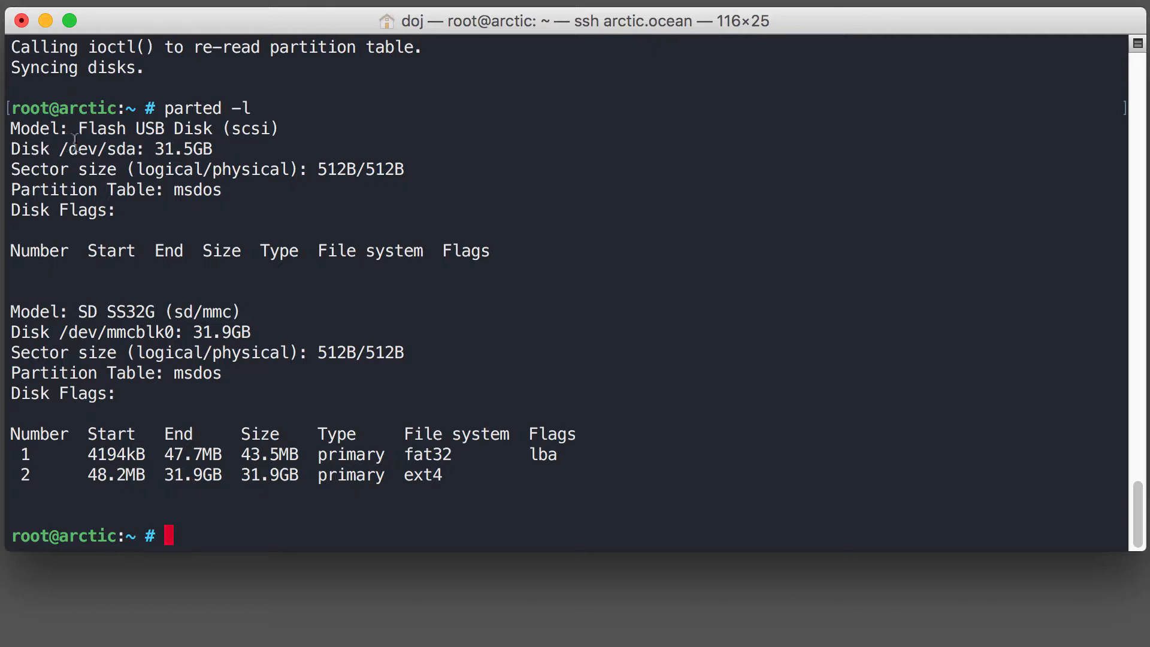
mouse_move(59, 149)
left_mouse_down()
mouse_move(125, 150)
mouse_move(534, 258)
left_mouse_up()
left_click(409, 510)
type("fi")
Start fdisk on /dev/sda again and begin a new primary partition numbered 1.
key("BackSpace")
type("disk /")
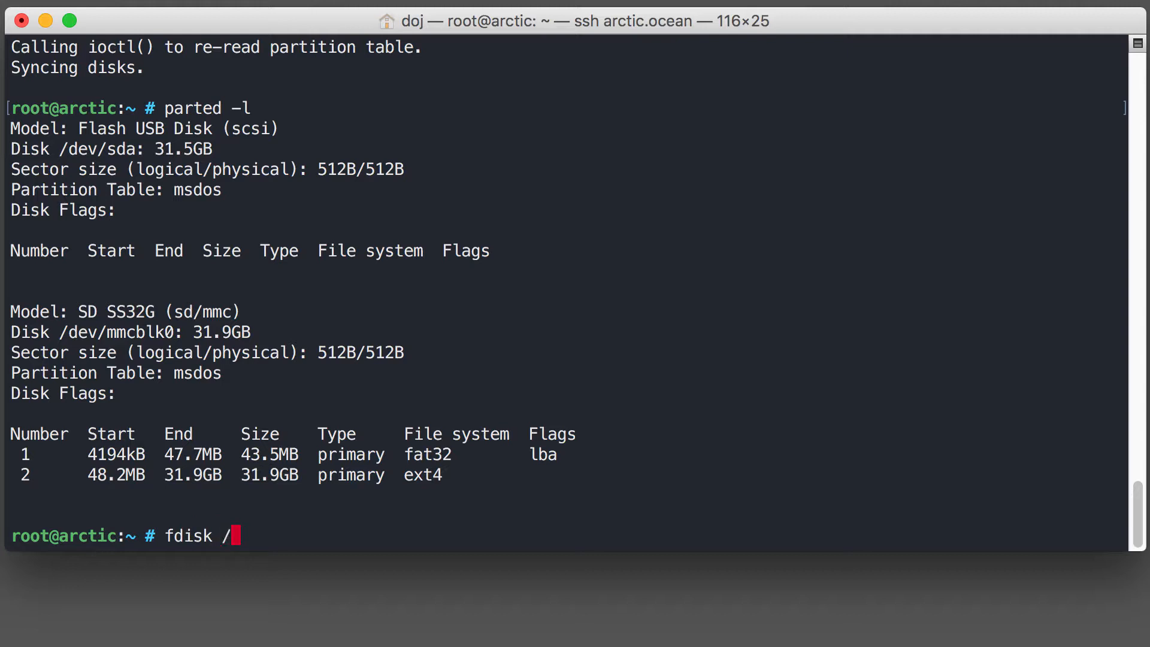
type("dev/sda")
key("Return")
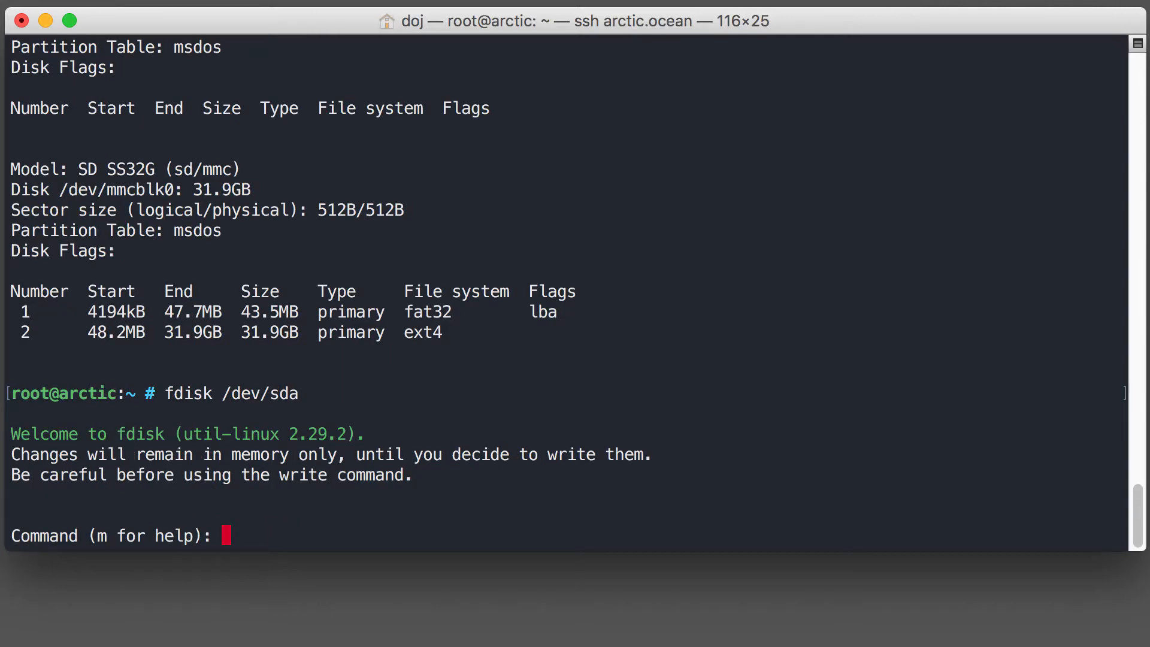
type("n")
key("Return")
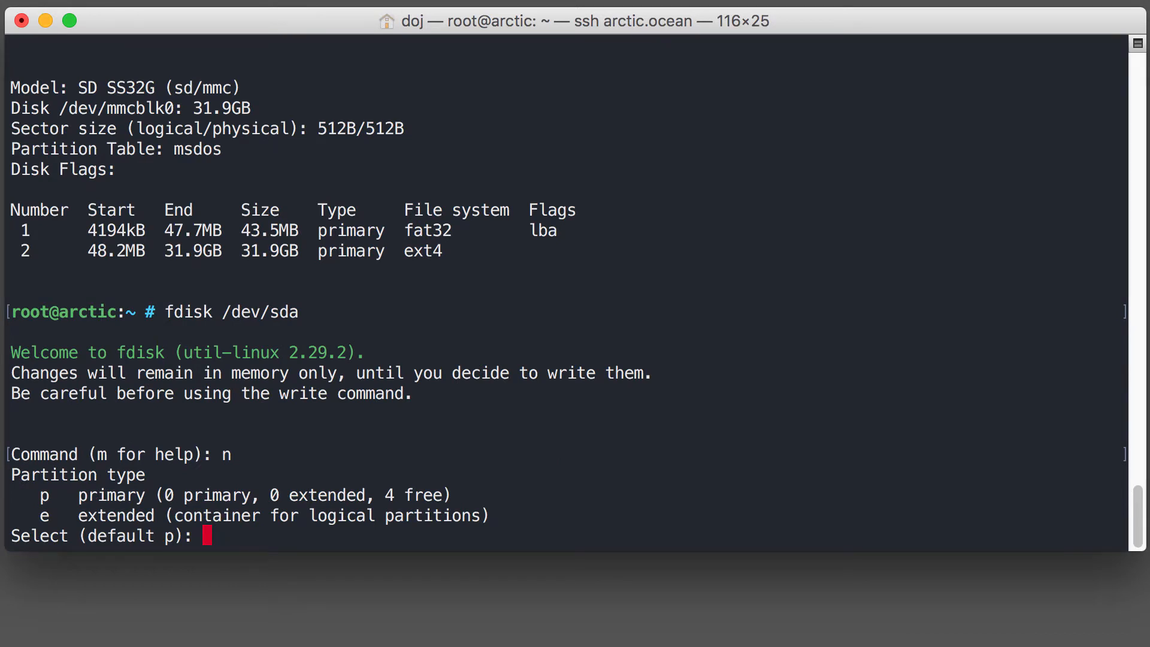
type("p")
key("Return")
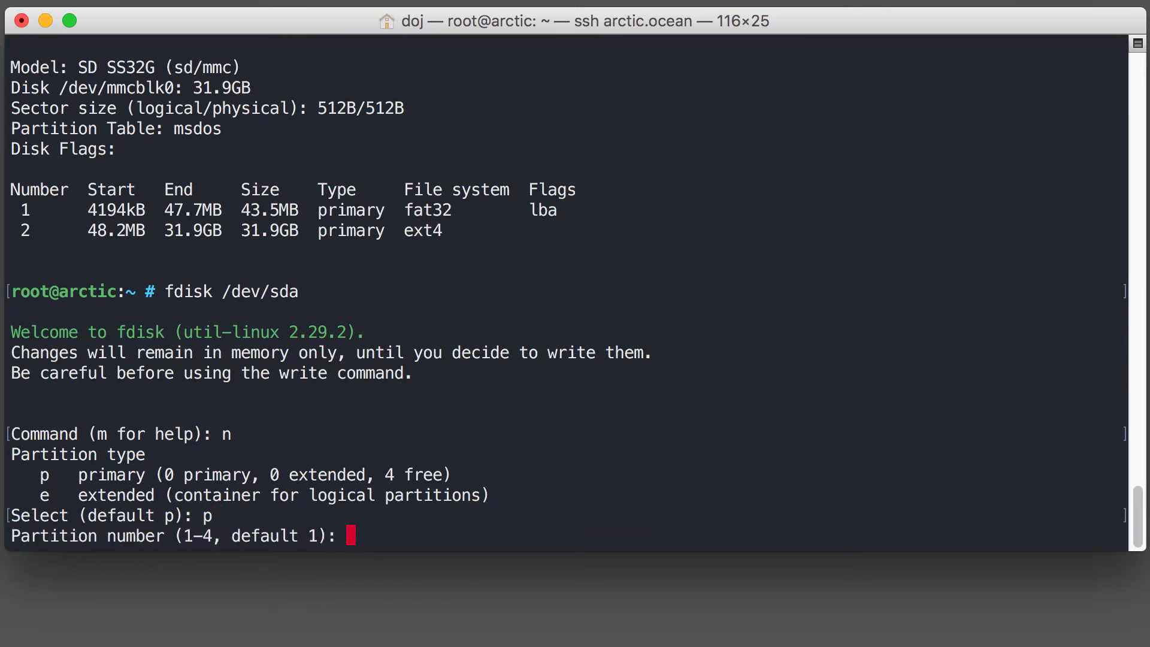
type("1")
key("Return")
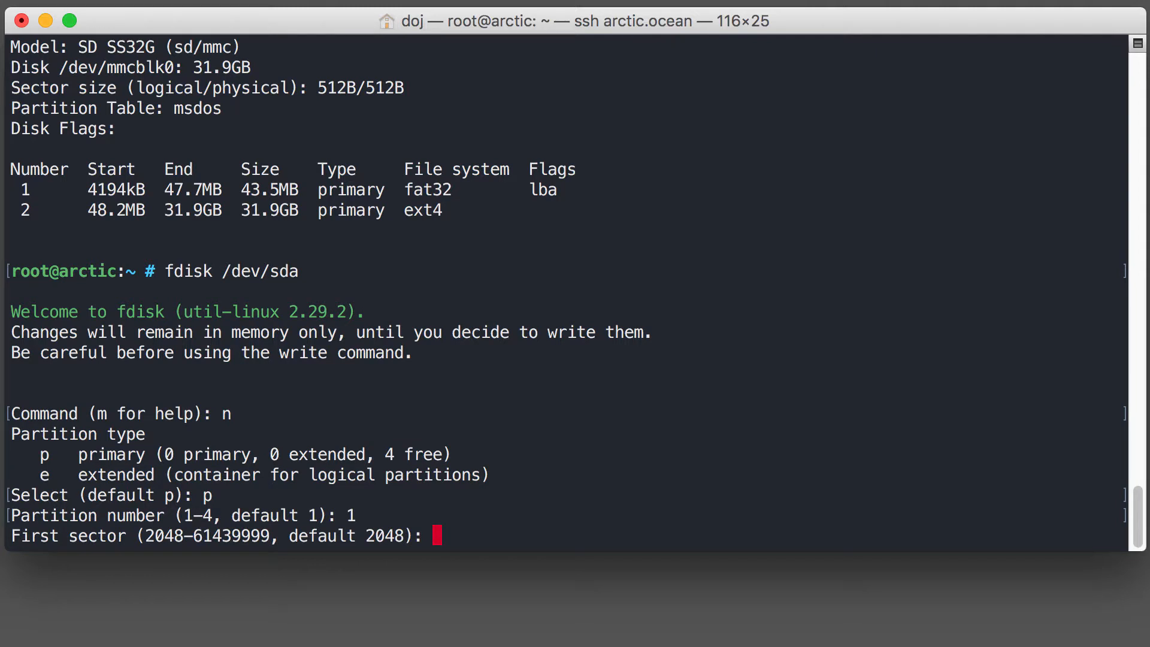
Accept the default first and last sectors so the partition fills the 29.3 GiB drive.
key("Return")
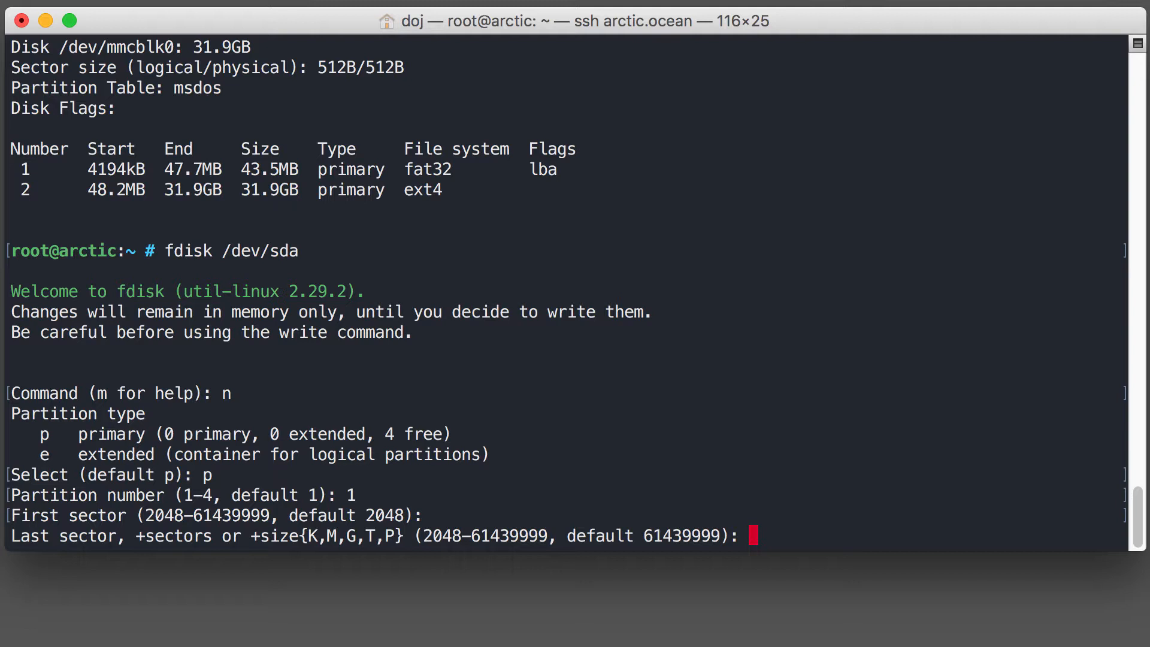
key("Return")
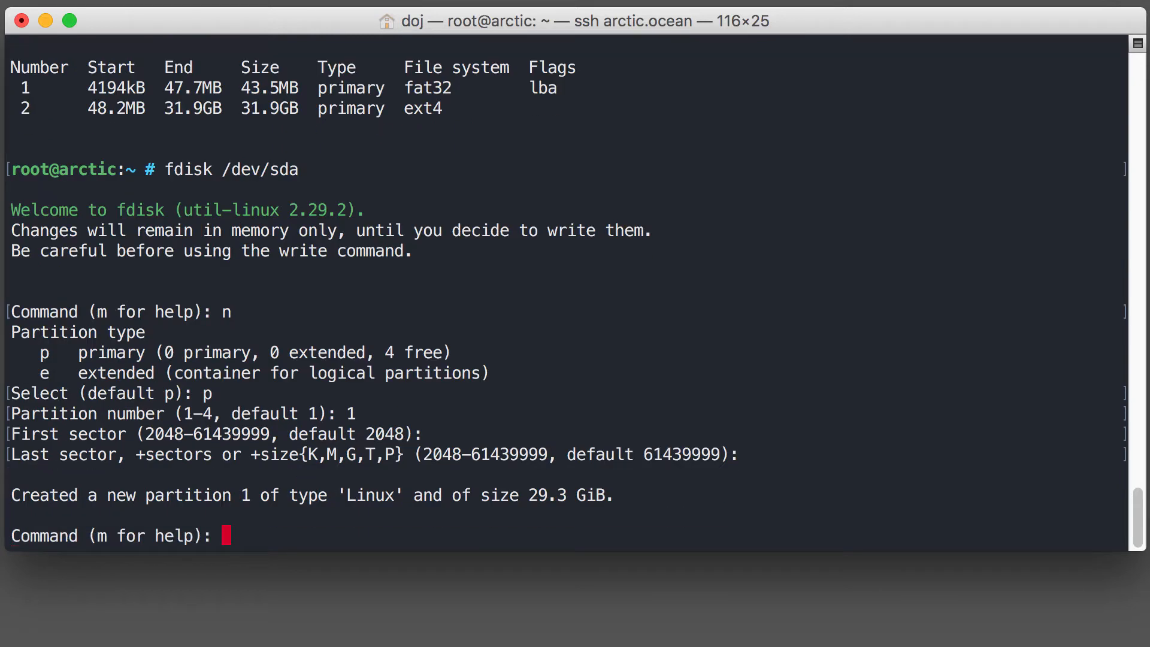
type("t")
List the type codes and set partition 1's type to 7, HPFS/NTFS/exFAT.
key("Return")
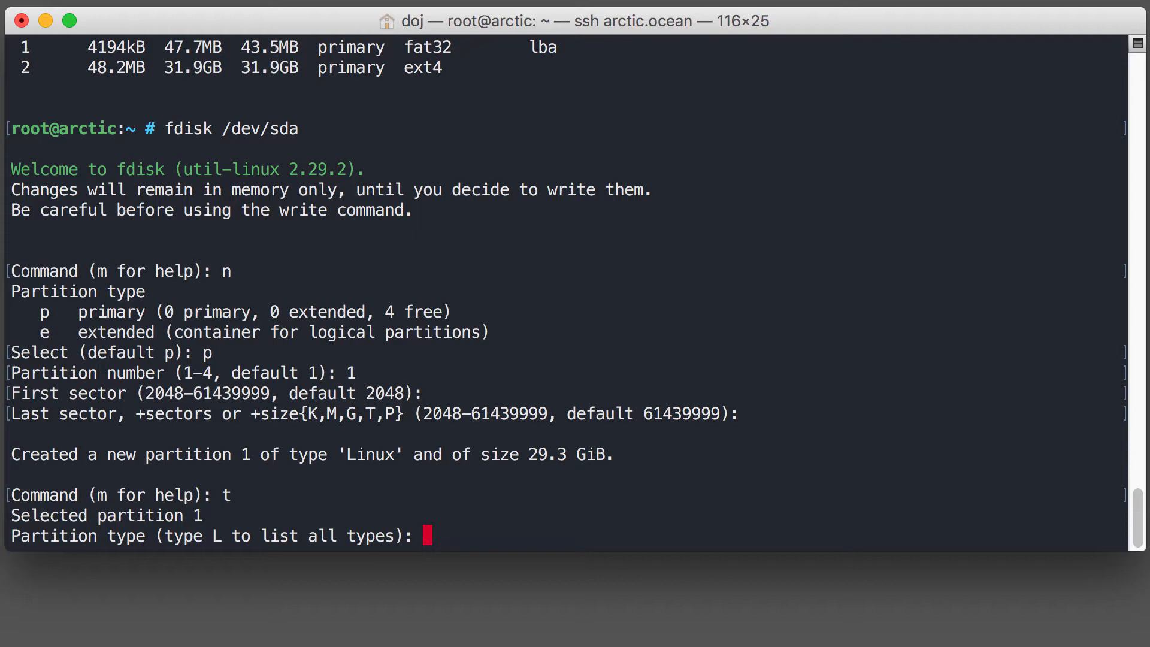
type("L")
key("Return")
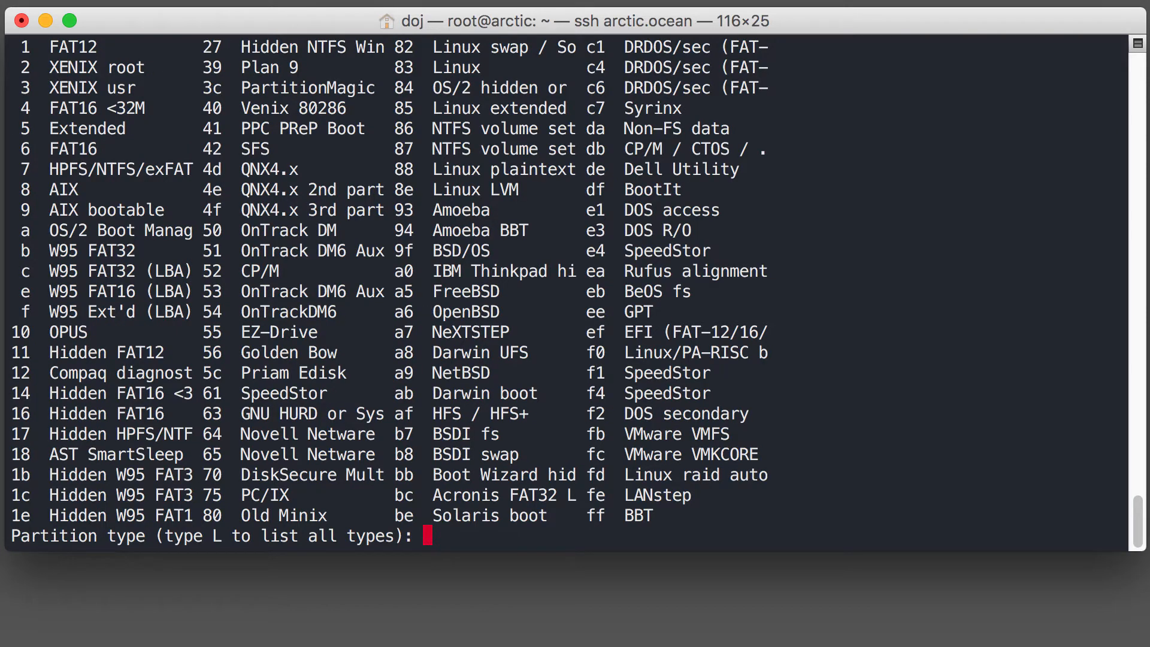
left_click_drag(18, 169, 192, 169)
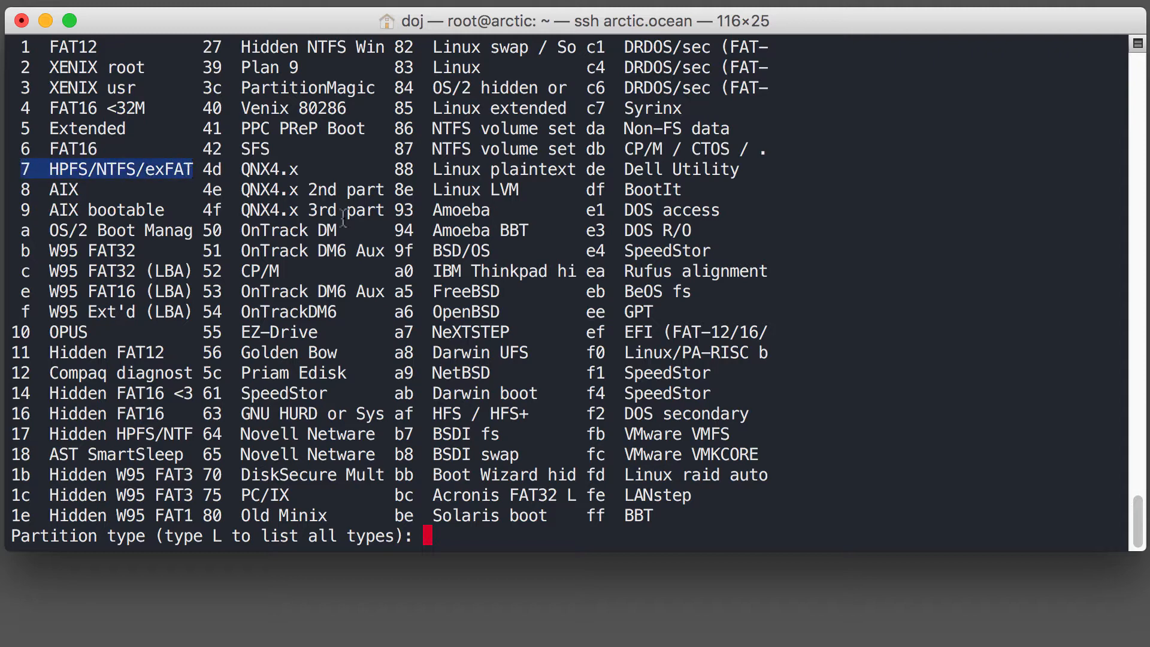
type("7")
key("Return")
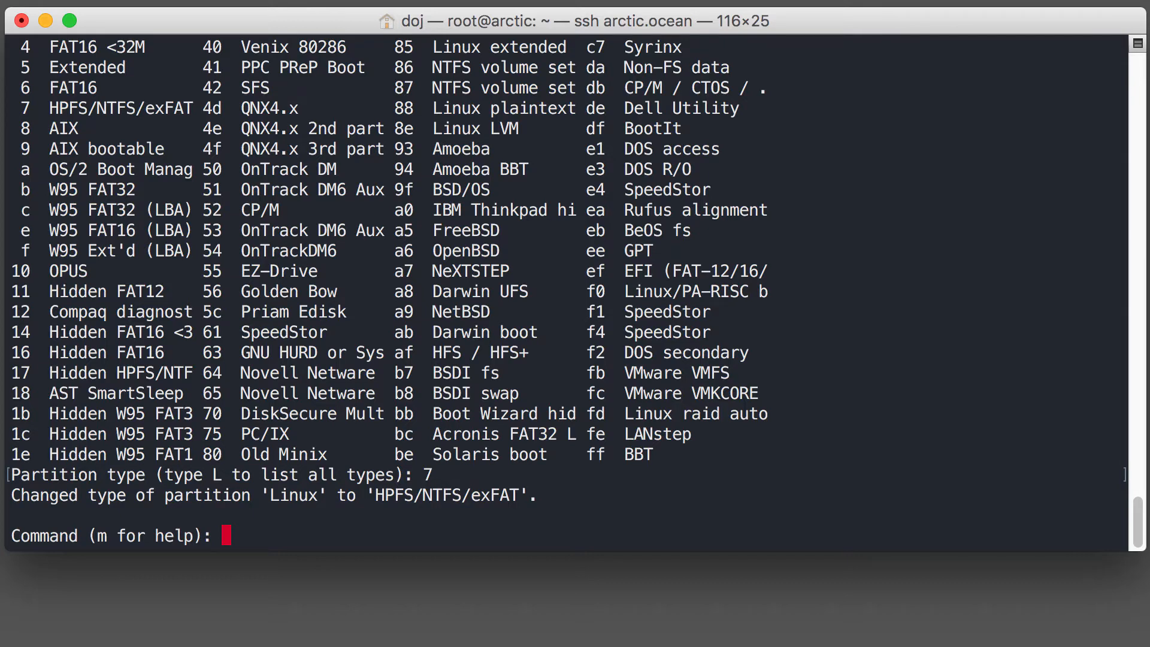
type("w")
Write the table, then rerun parted -l and highlight /dev/sda's single 31.5GB primary partition.
key("Return")
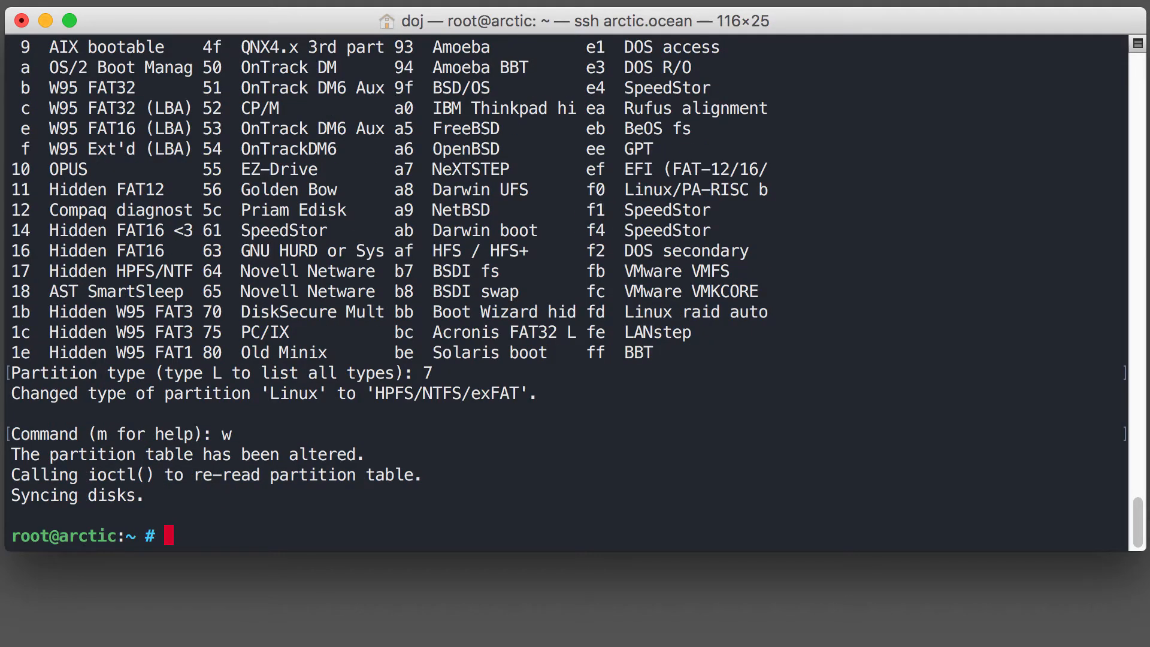
type("p")
type("arted -l")
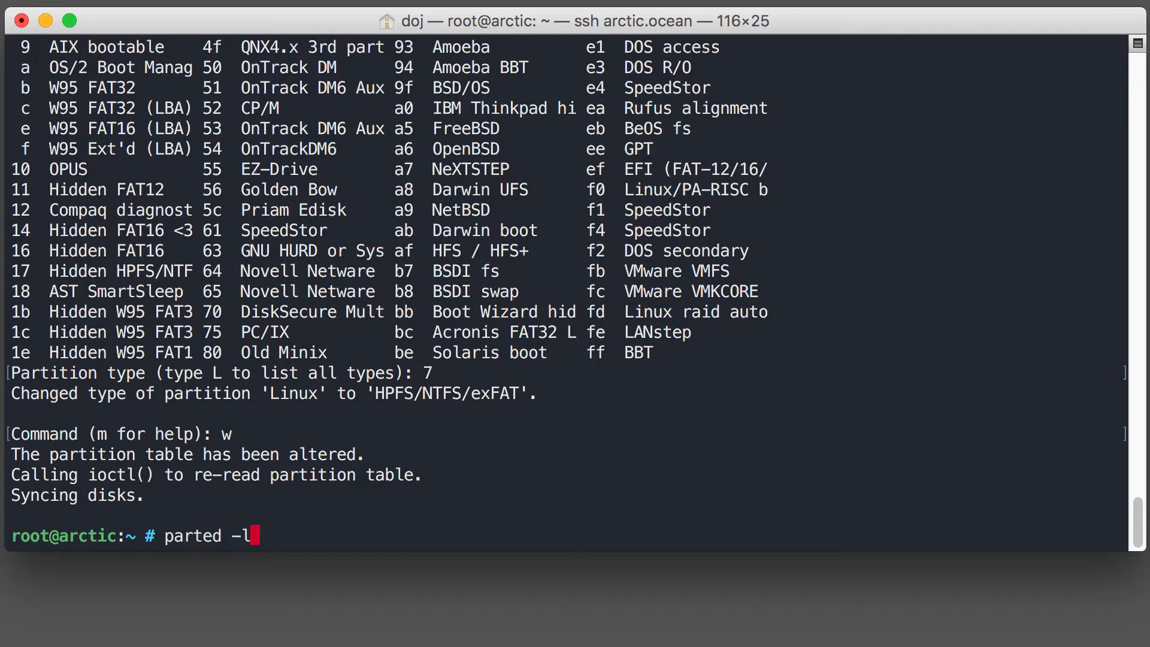
key("Return")
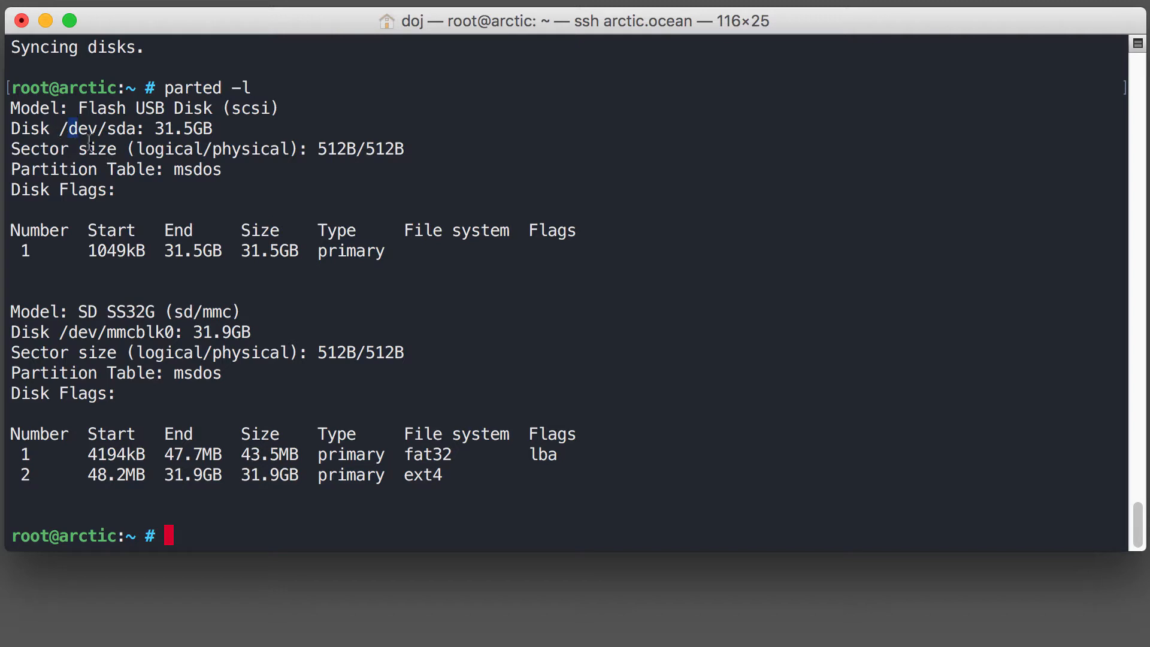
left_click_drag(60, 123, 388, 250)
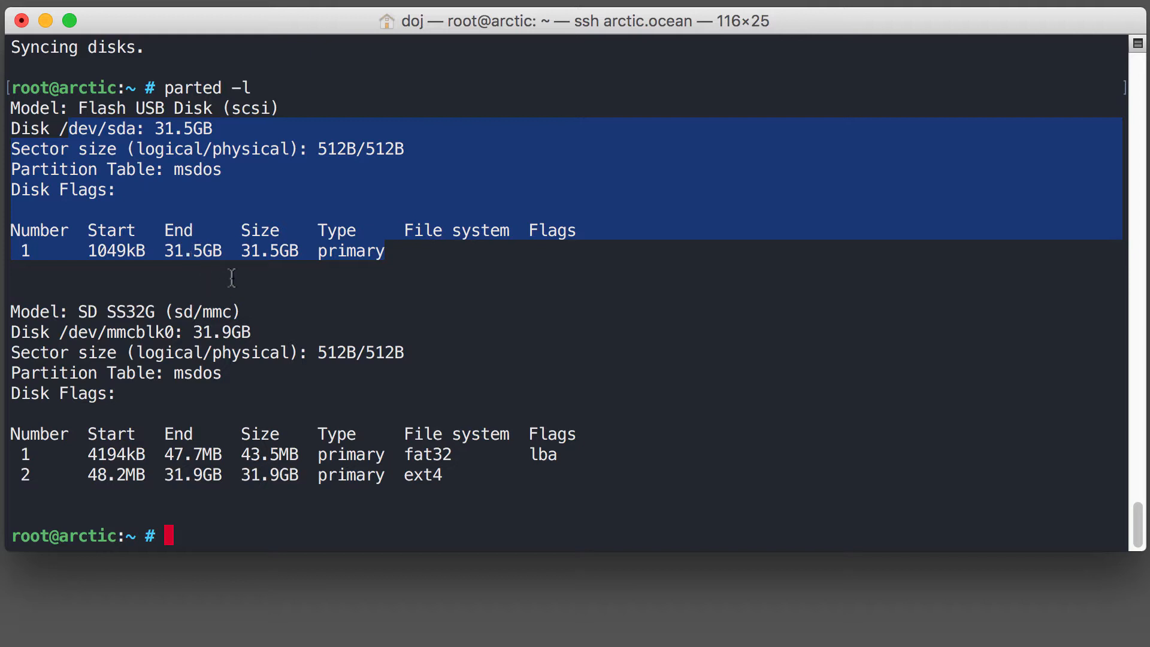
type("mk")
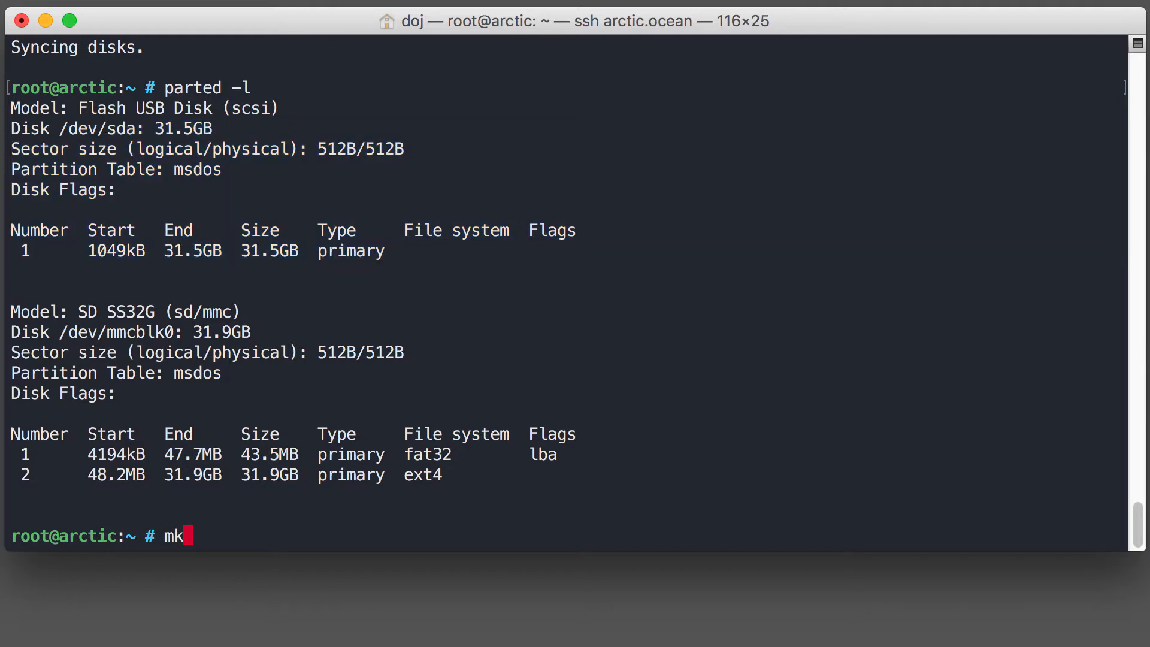
type("fs.ex")
type("fat -n ")
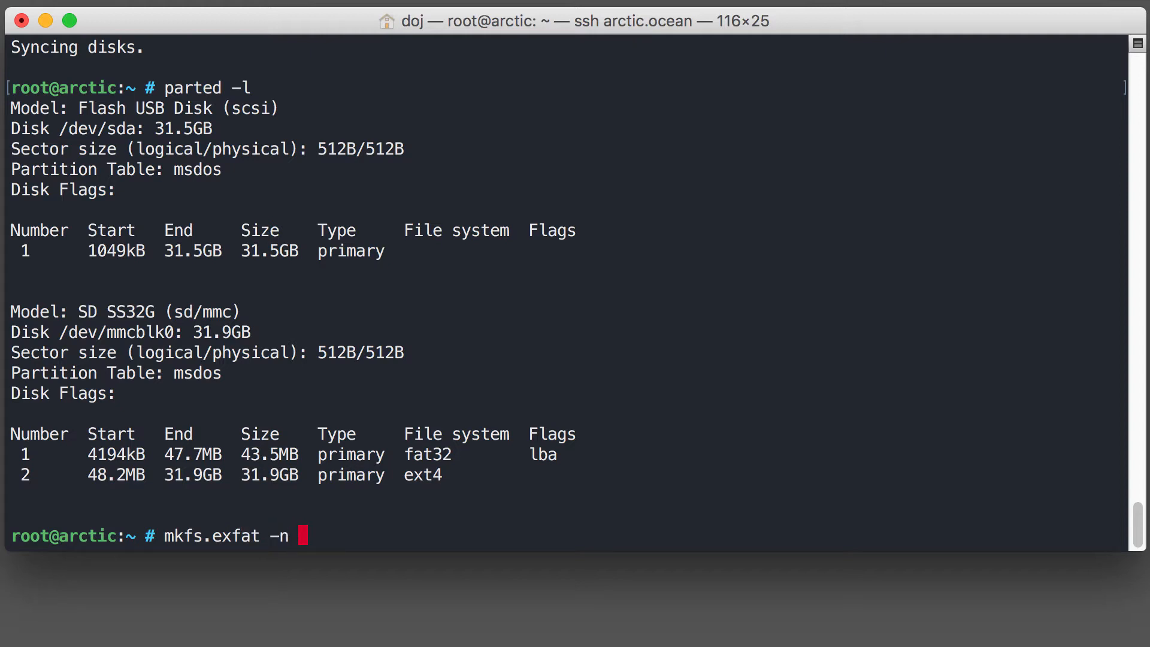
type("Untitle")
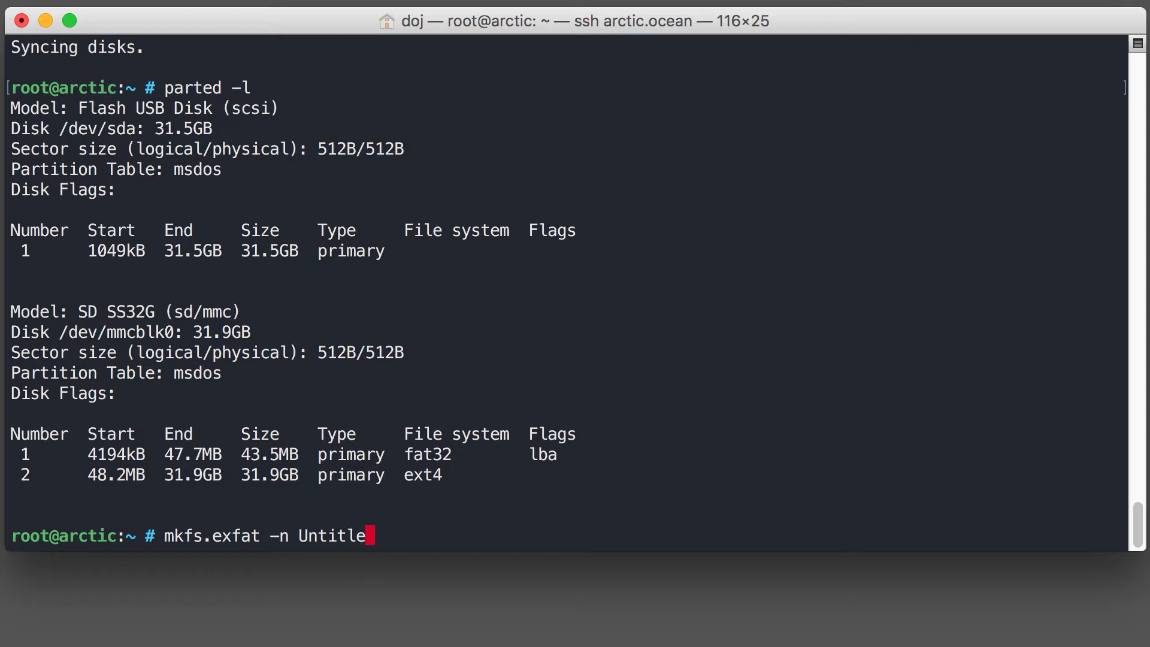
type("d /dev/sd")
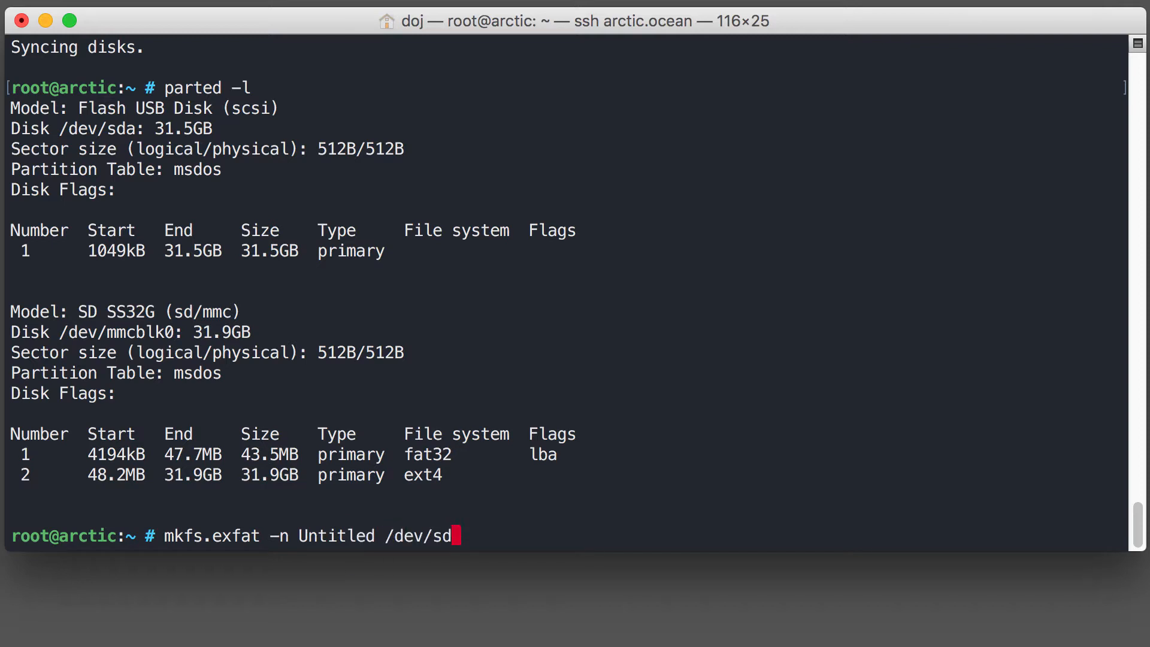
type("a1")
Run mkfs.exfat -n Untitled on /dev/sda1, then relist disks and highlight the drive's details.
key("Return")
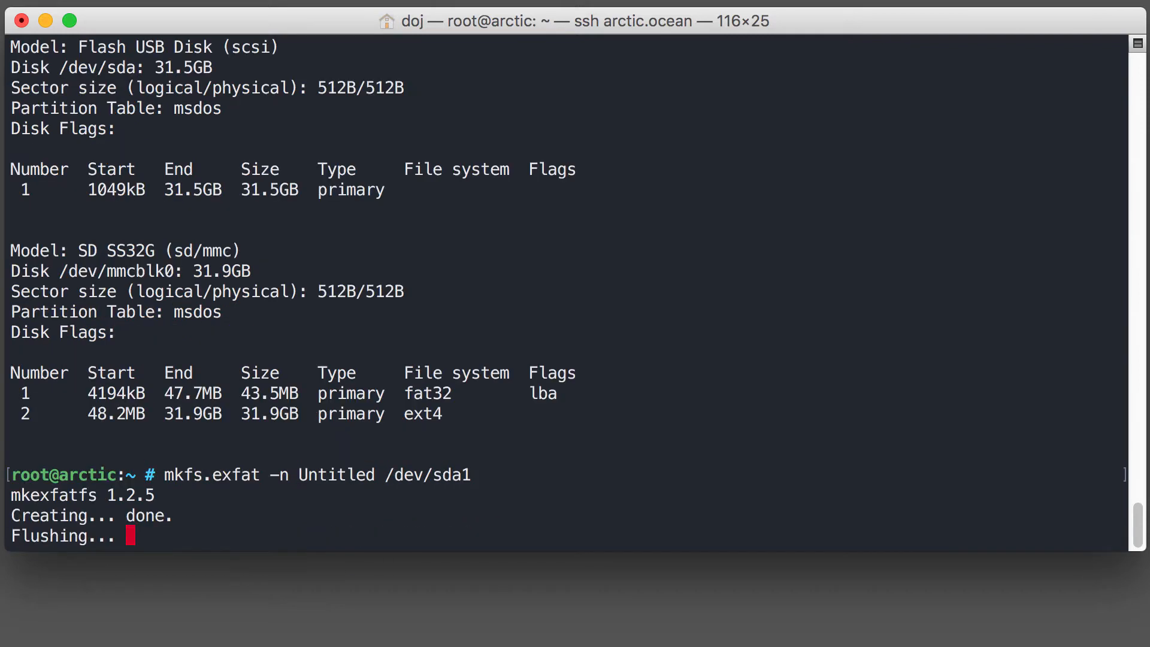
key("Up")
key("Up")
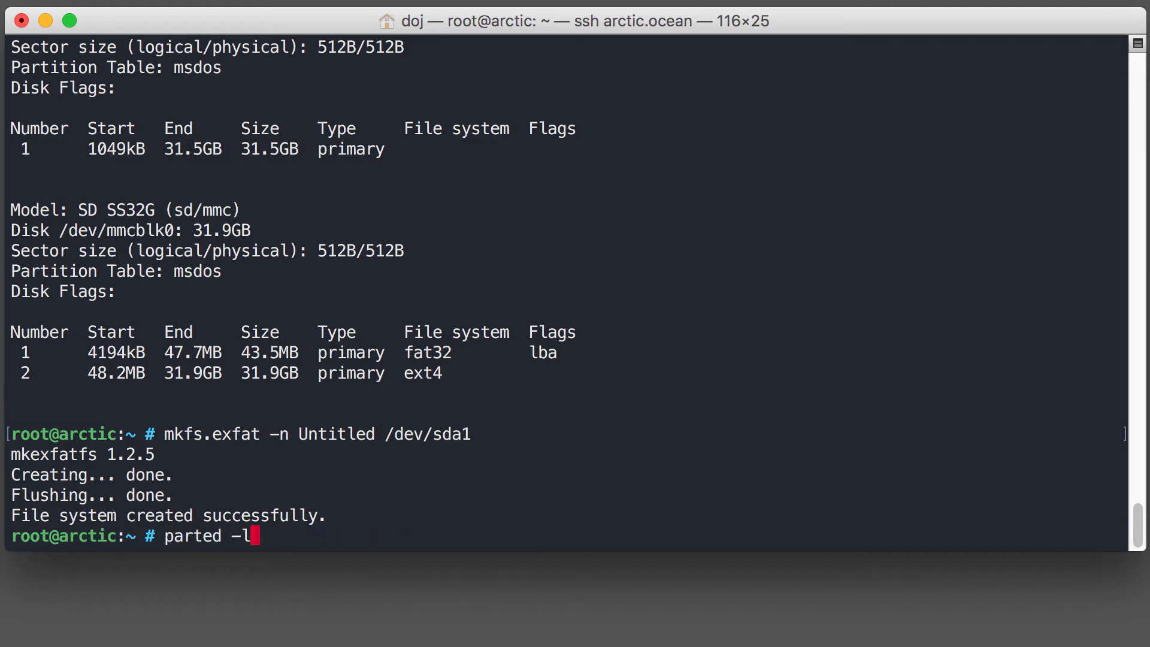
key("Return")
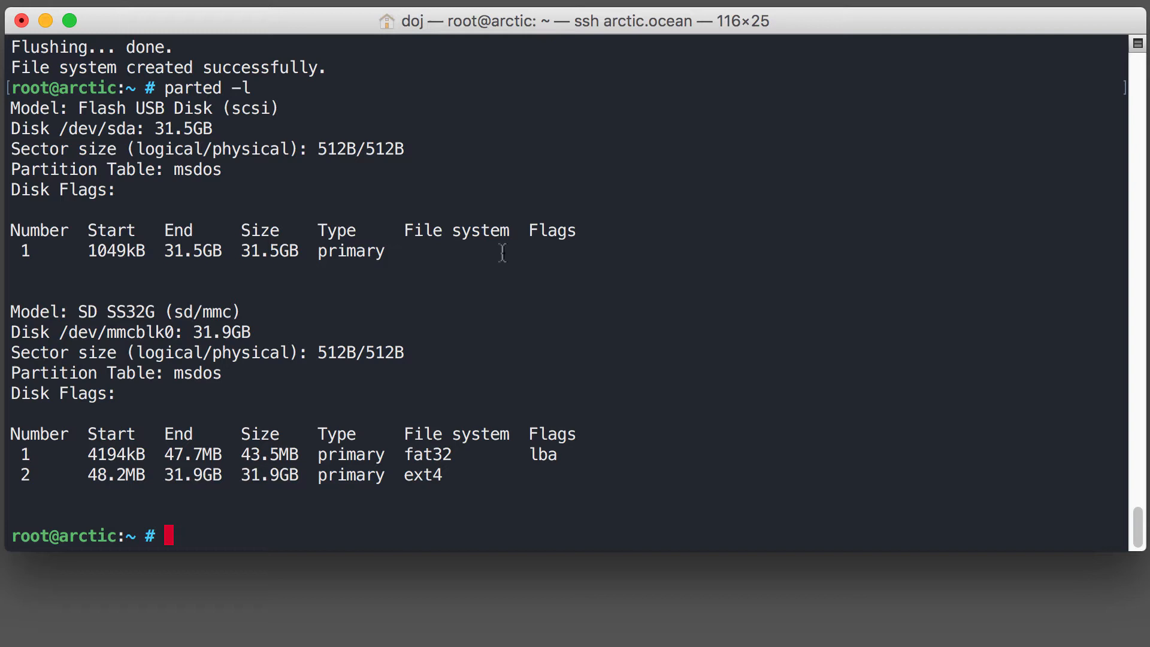
mouse_move(592, 258)
left_mouse_down()
mouse_move(11, 129)
mouse_move(5, 107)
left_mouse_up()
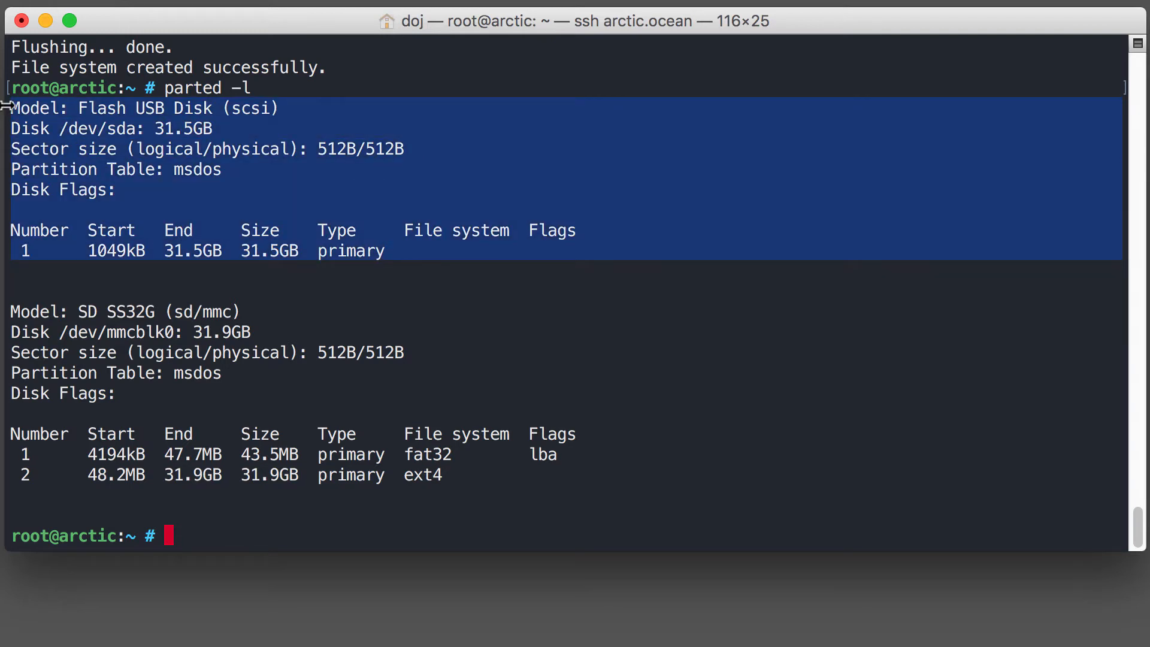
type("udisks --d")
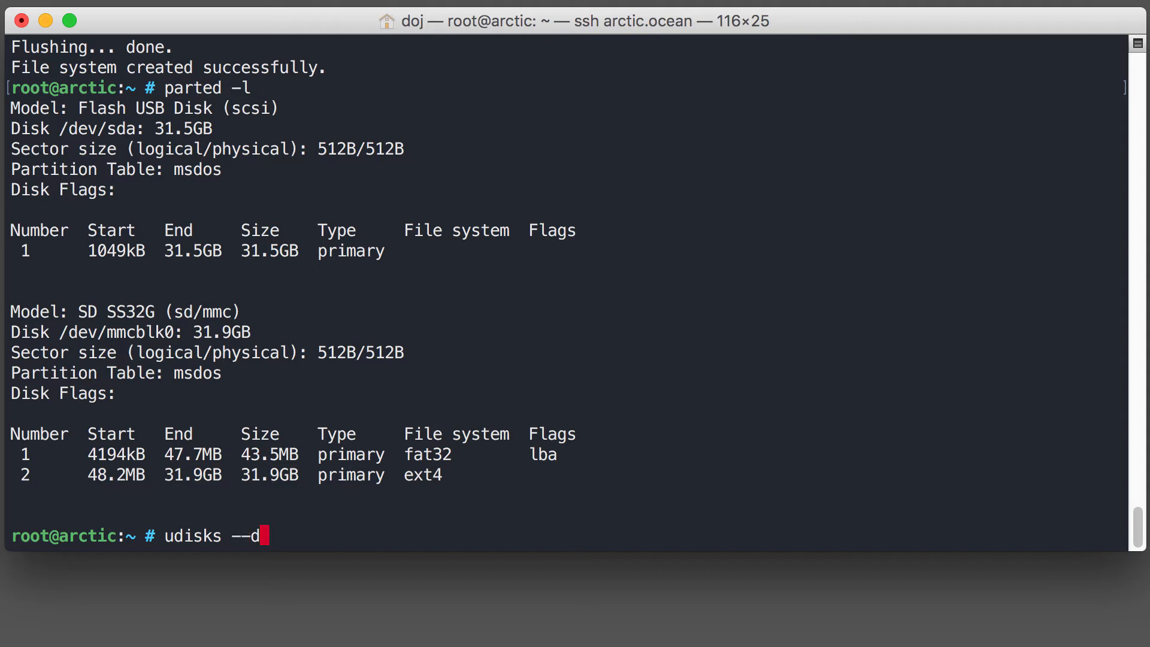
type("eta")
type("ch ")
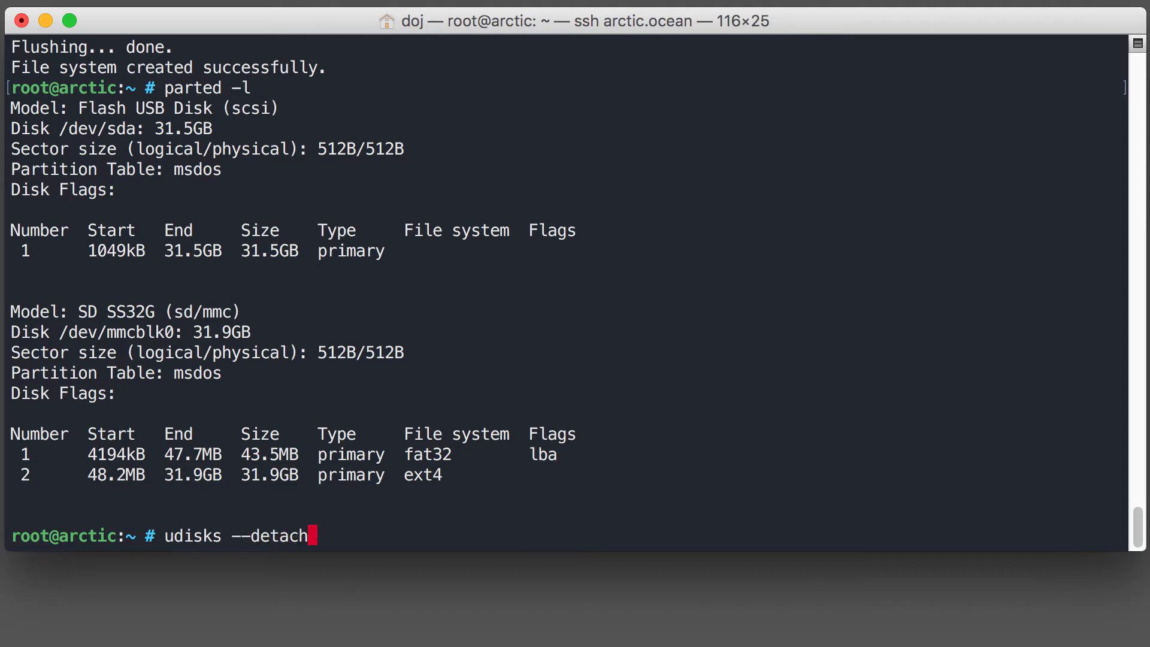
type("/dev/sda")
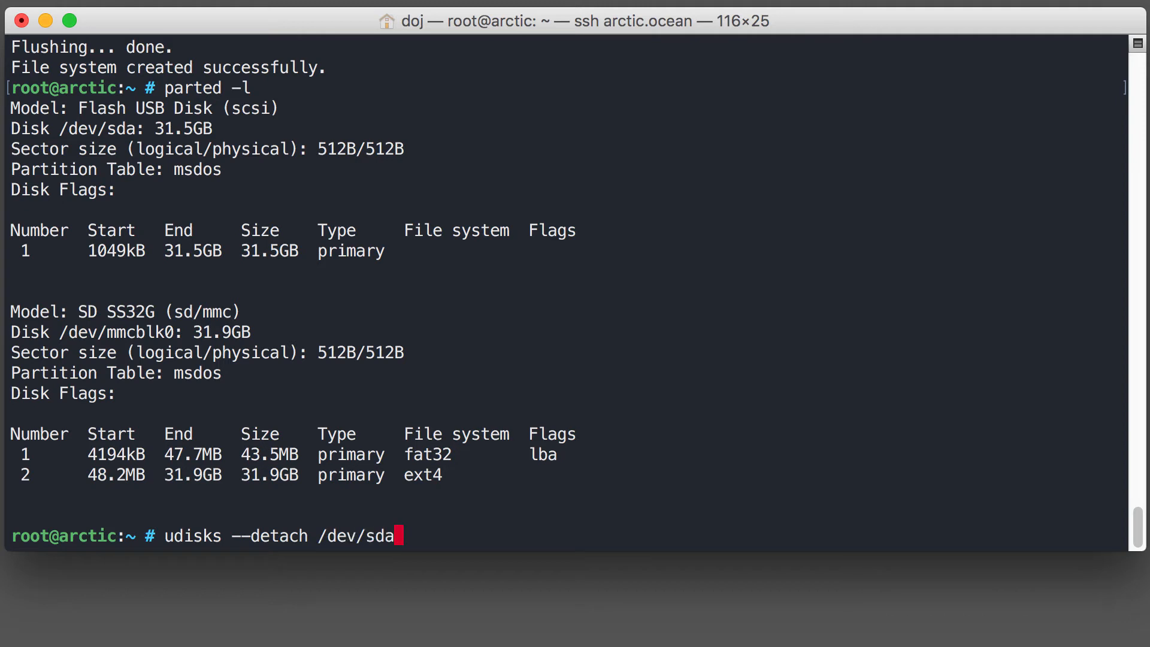
Detach /dev/sda with udisks and relist disks, leaving only the SD card.
key("Return")
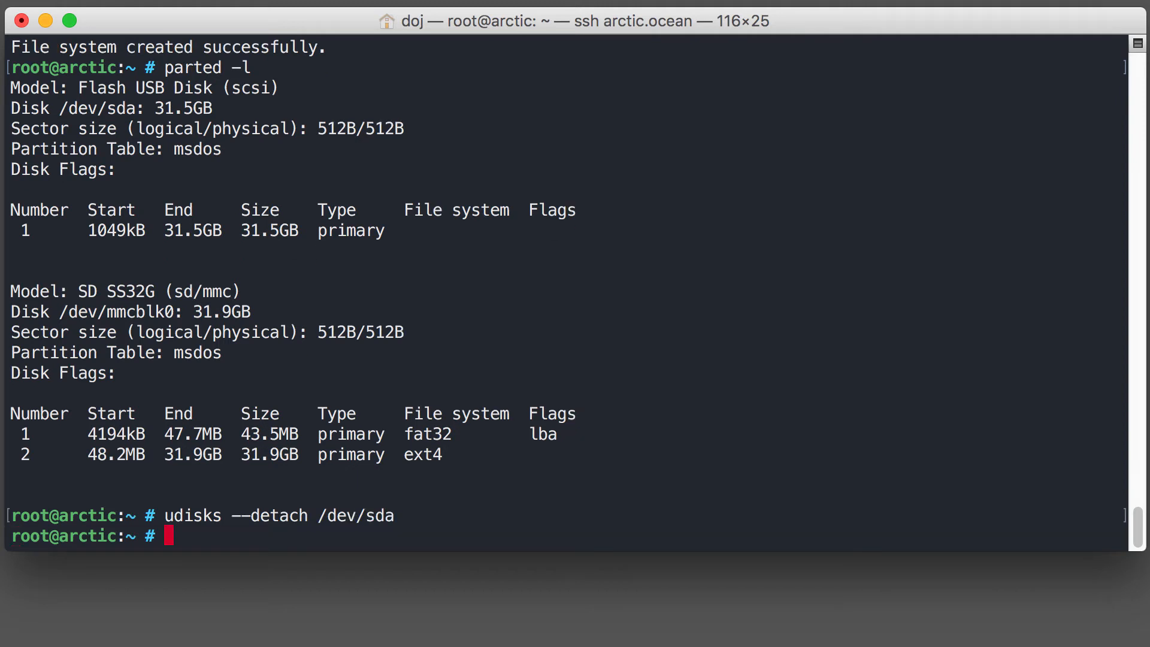
key("Up")
key("Up")
key("Return")
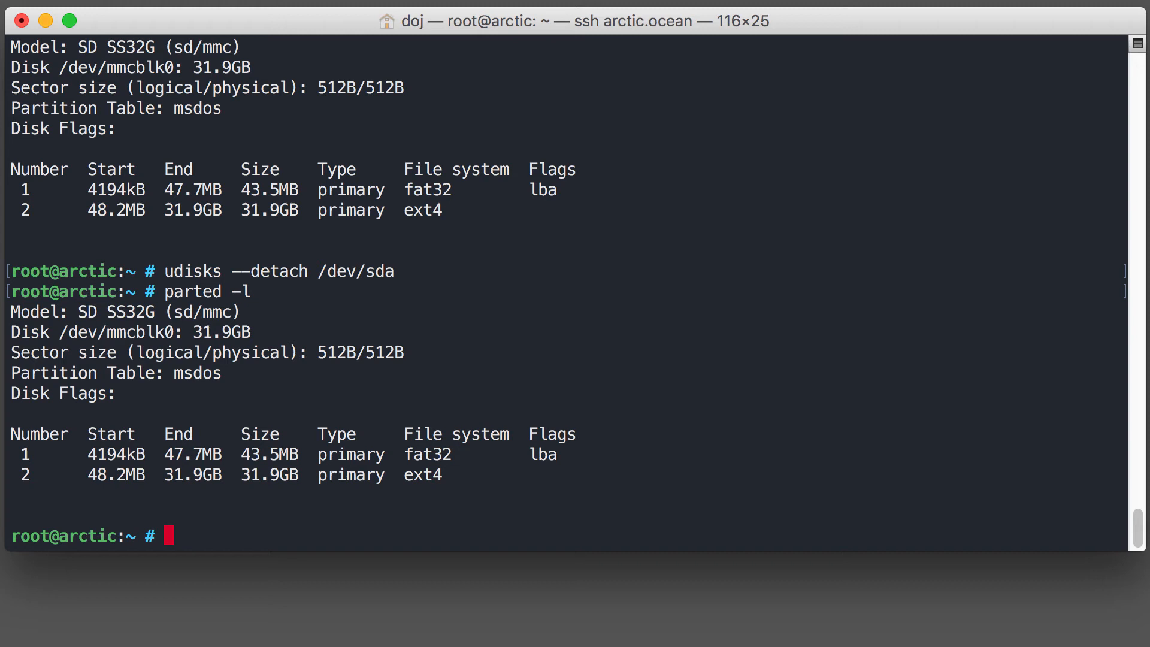